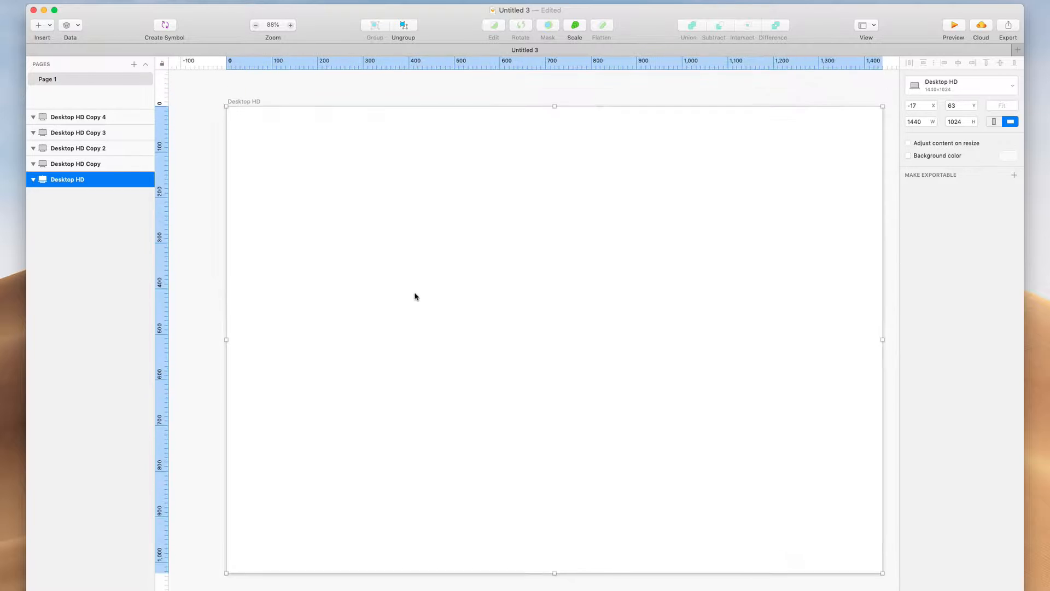
# Draw three rectangles on the Desktop HD artboard, about 399×217, 296×353 and 285×327, at its upper left, right and lower left.
pyautogui.hscroll(1, 414, 299)
pyautogui.press('r')
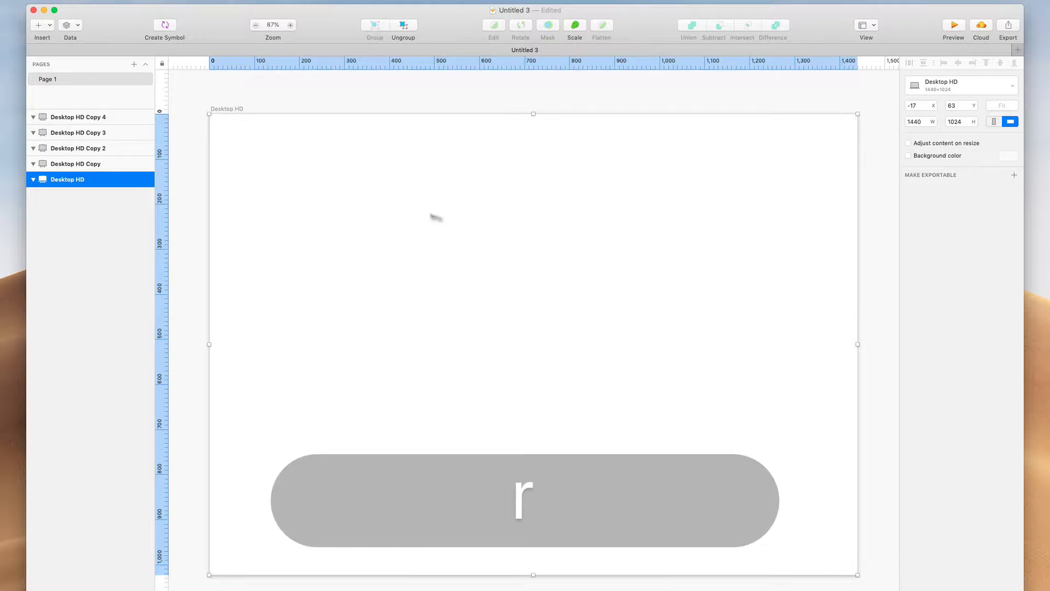
pyautogui.moveTo(308, 202); pyautogui.dragTo(488, 299)
pyautogui.moveTo(614, 284); pyautogui.dragTo(747, 442)
pyautogui.press('r')
pyautogui.moveTo(294, 366); pyautogui.dragTo(422, 513)
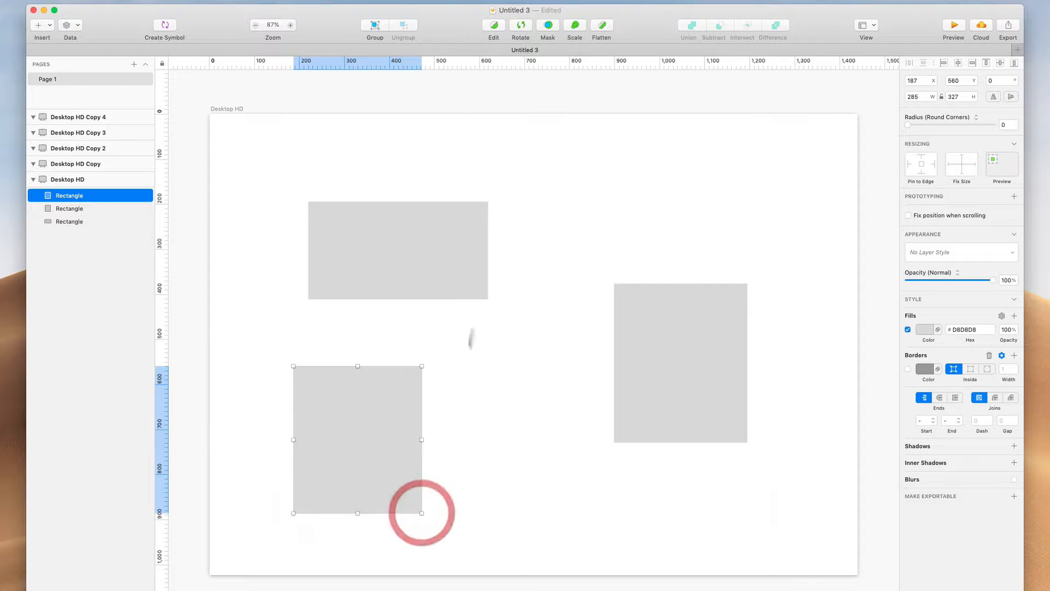
# Draw two ovals on the artboard, about 319×309 near the upper middle and 297×308 near the lower middle.
pyautogui.press('o')
pyautogui.moveTo(500, 177); pyautogui.dragTo(644, 316)
pyautogui.press('o')
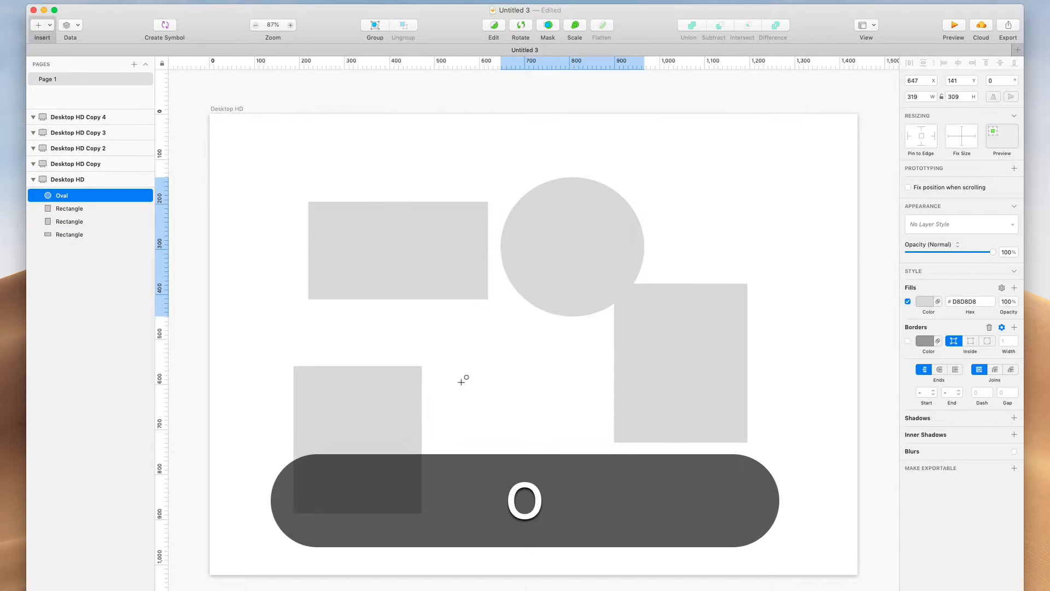
pyautogui.moveTo(462, 383); pyautogui.dragTo(595, 521)
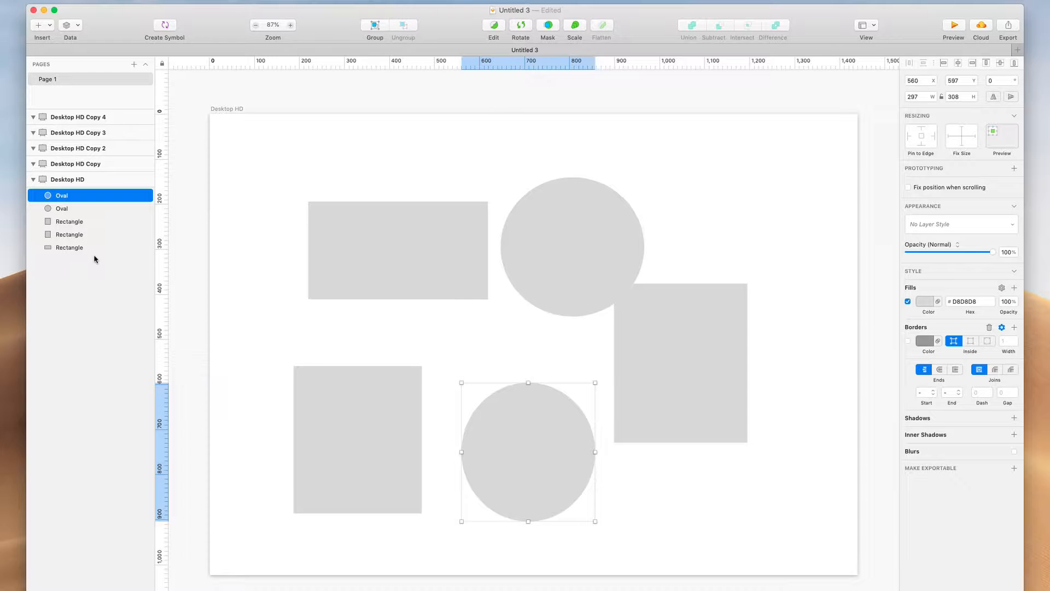
# Move the artboard's right-hand rectangle layer above the lower-left rectangle's layer and rename it Rename.
pyautogui.click(70, 208)
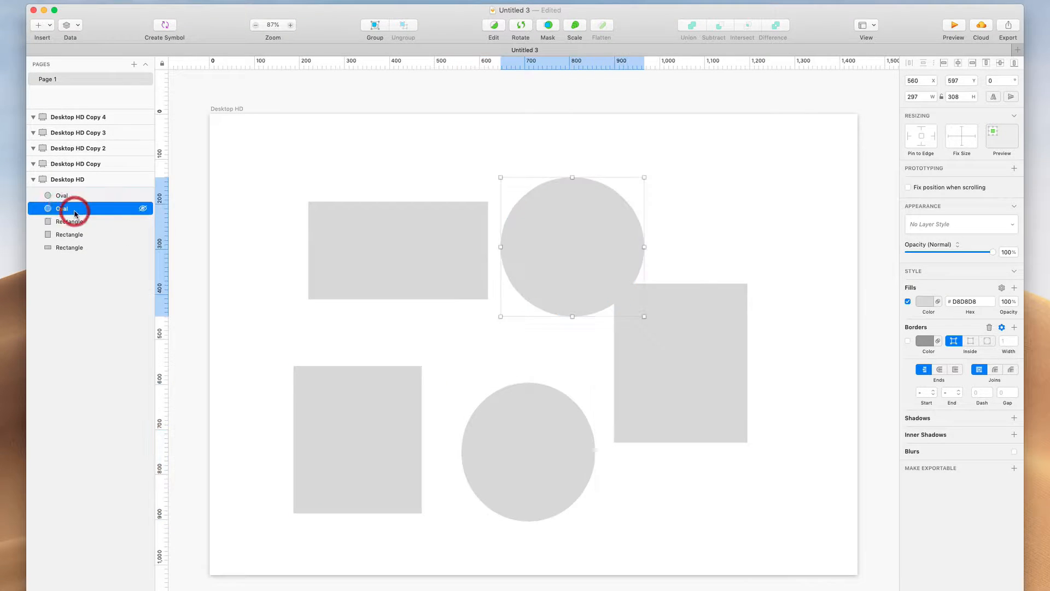
pyautogui.click(70, 226)
pyautogui.click(70, 238)
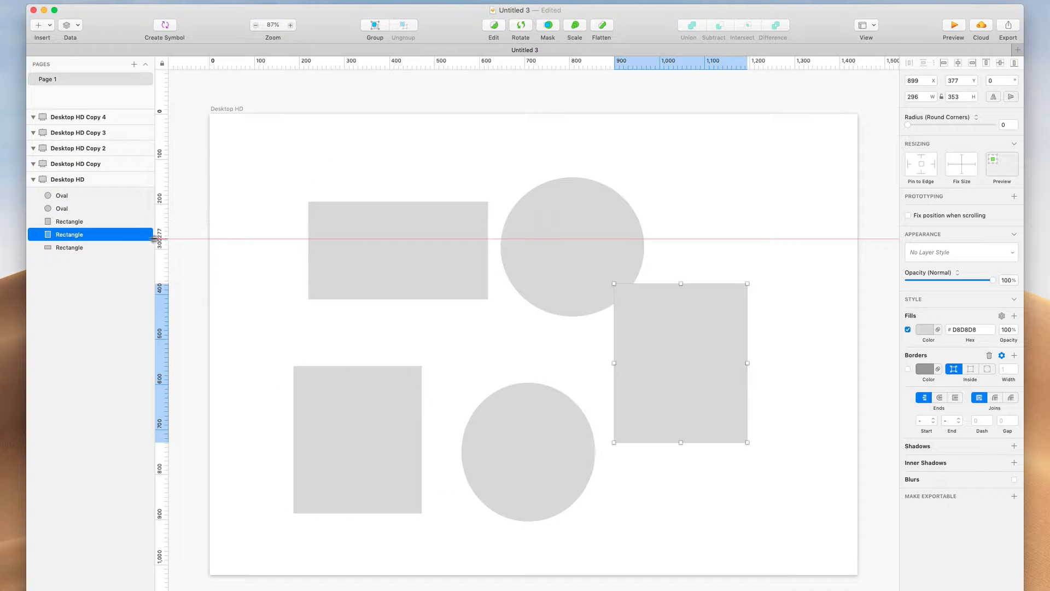
pyautogui.moveTo(112, 234); pyautogui.dragTo(74, 222)
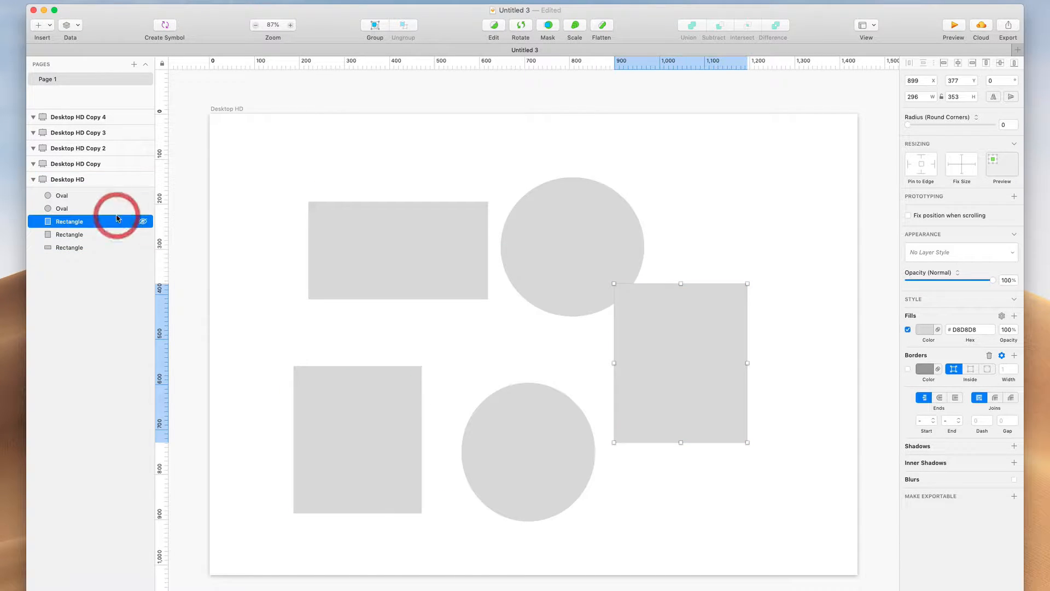
pyautogui.doubleClick(69, 222)
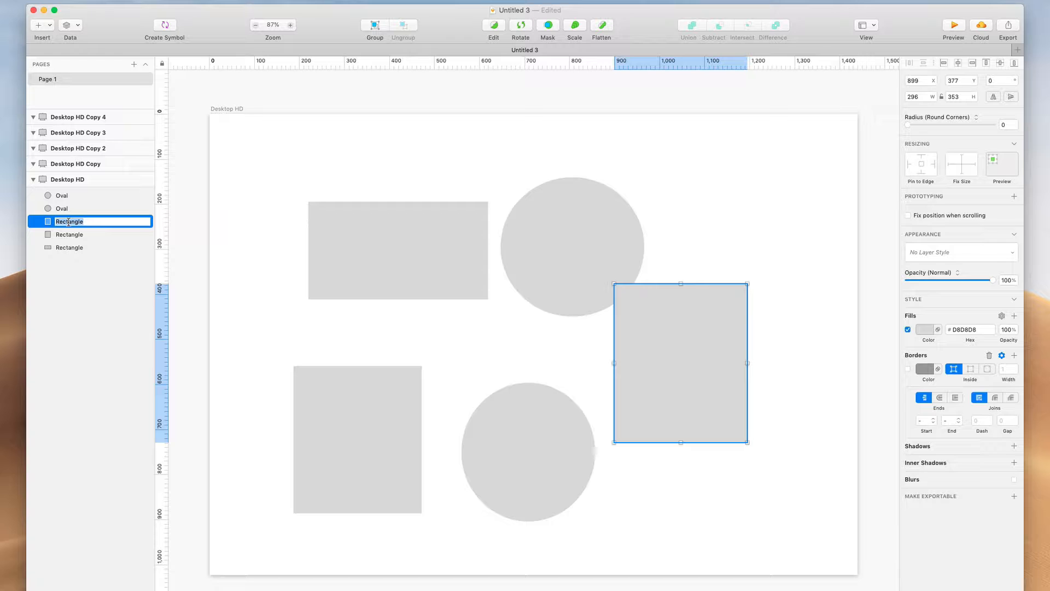
pyautogui.write('Rename')
pyautogui.press('Return')
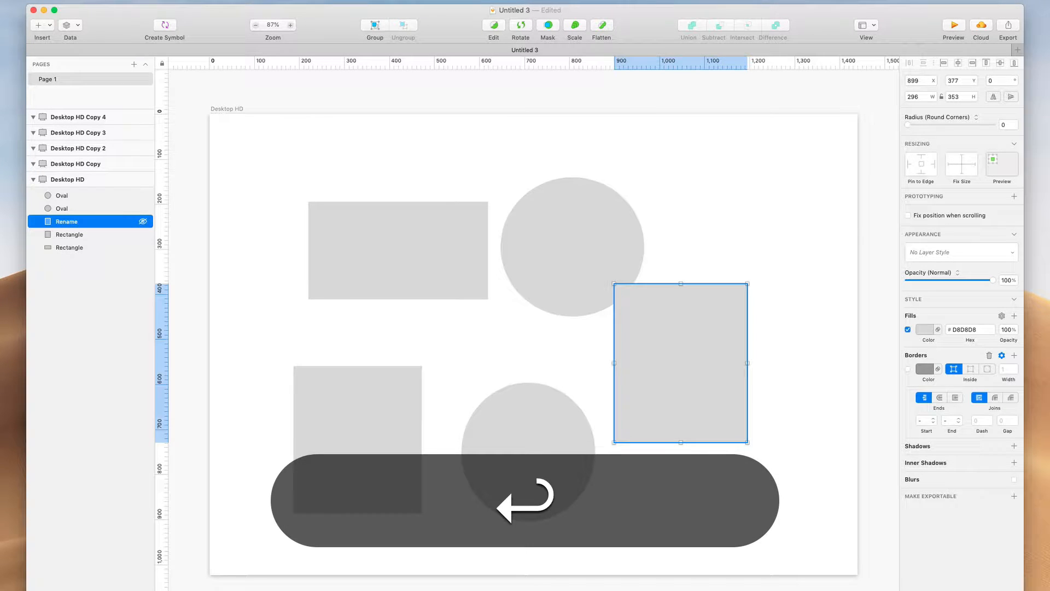
# Toggle the Rename layer's visibility off and on, then hide the other two rectangle layers.
pyautogui.click(143, 222)
pyautogui.click(143, 222)
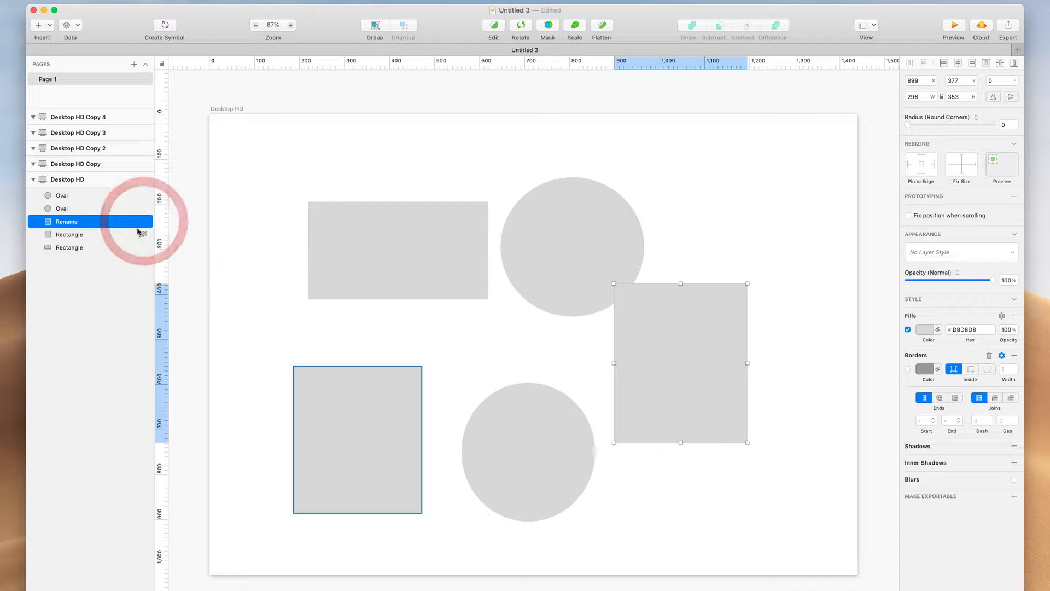
pyautogui.click(142, 222)
pyautogui.click(143, 223)
pyautogui.click(143, 234)
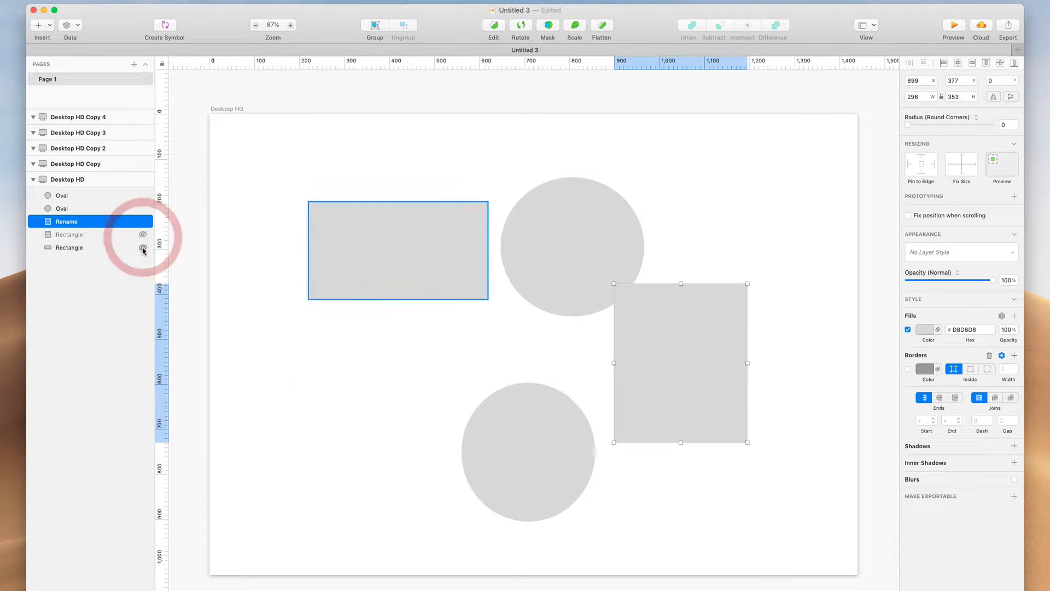
pyautogui.click(143, 247)
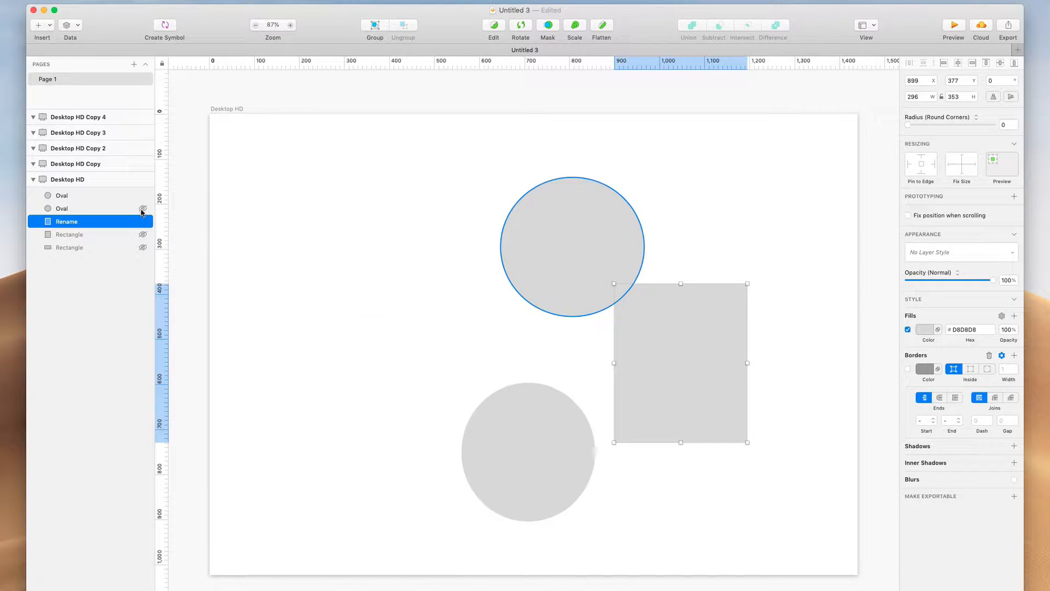
# Lock the layer of the upper oval.
pyautogui.rightClick(107, 210)
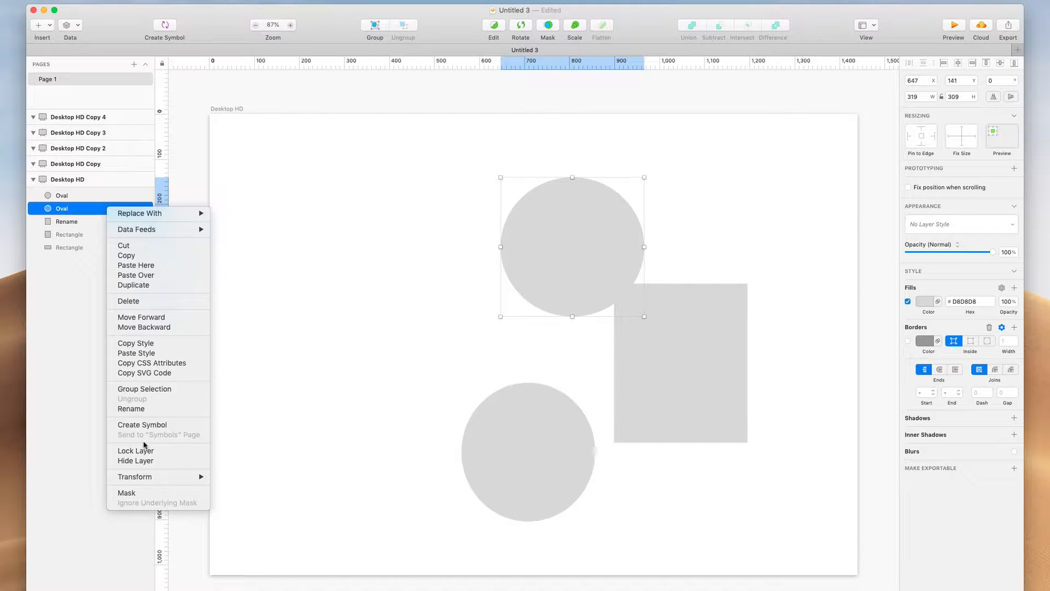
pyautogui.click(71, 208)
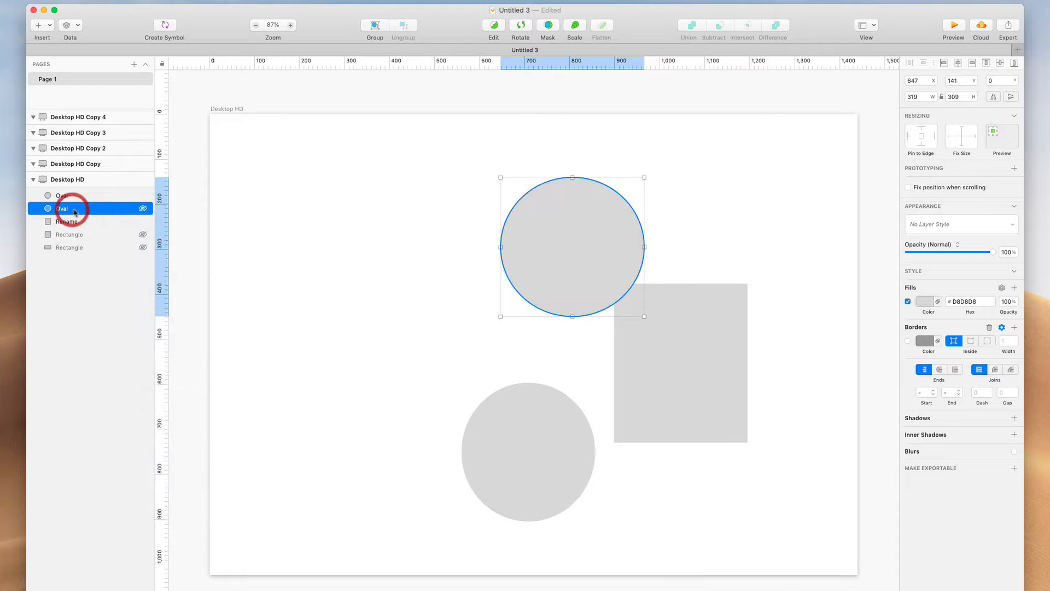
pyautogui.press('alt')
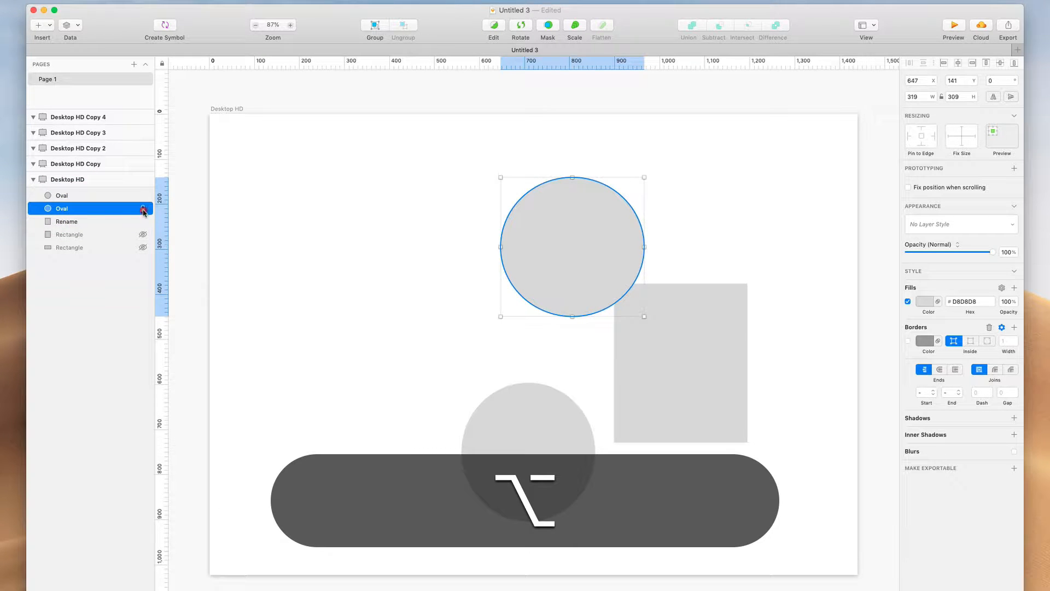
pyautogui.keyDown('alt'); pyautogui.click(143, 209); pyautogui.keyUp('alt')
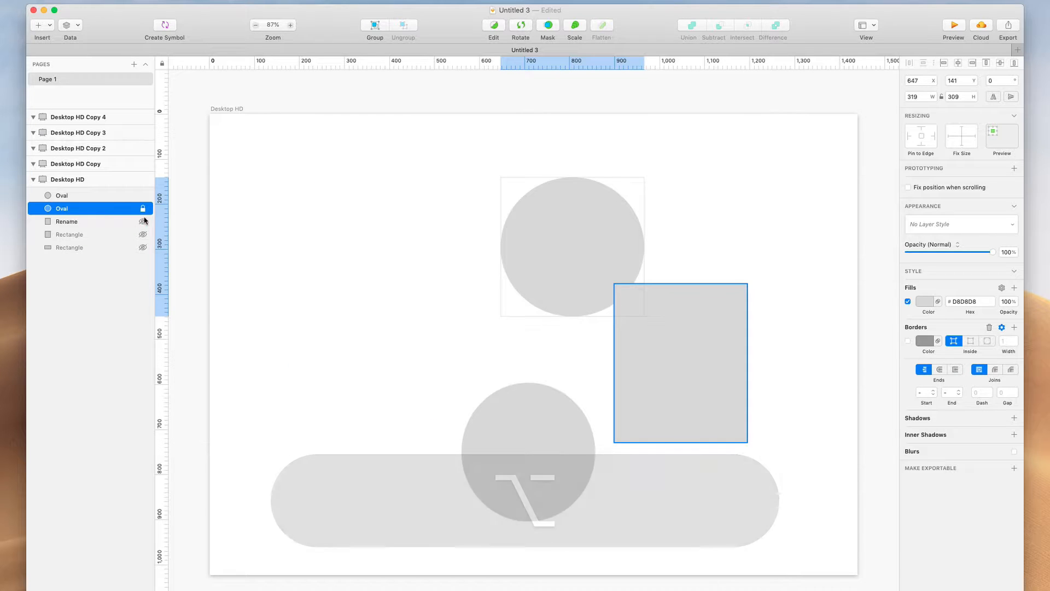
# Hide and reshow the Rename layer and the lower oval, and make the two hidden rectangle layers visible.
pyautogui.click(143, 221)
pyautogui.click(142, 196)
pyautogui.click(143, 221)
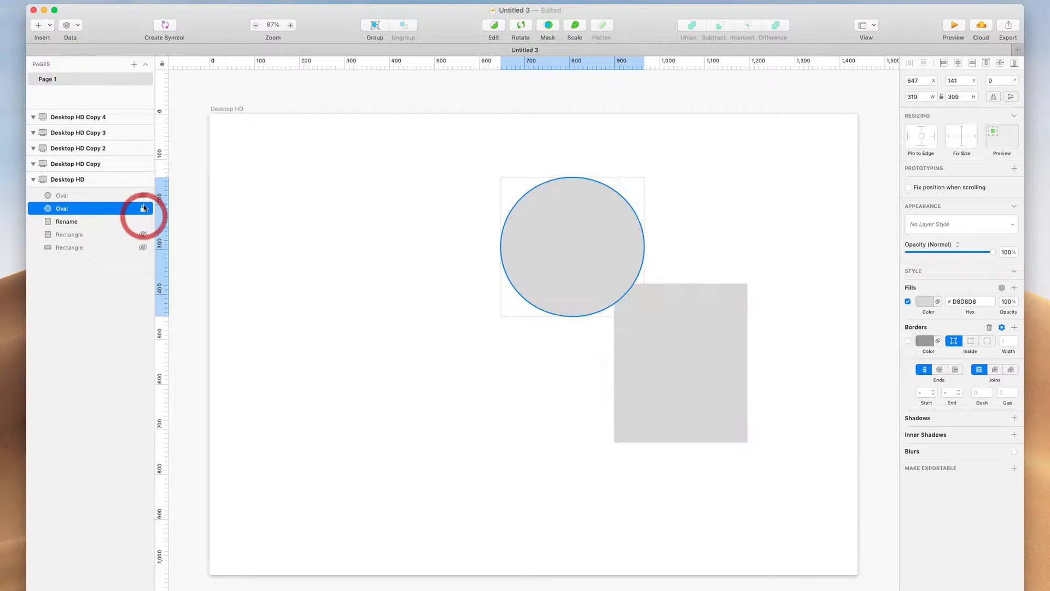
pyautogui.click(143, 195)
pyautogui.click(143, 234)
pyautogui.click(143, 247)
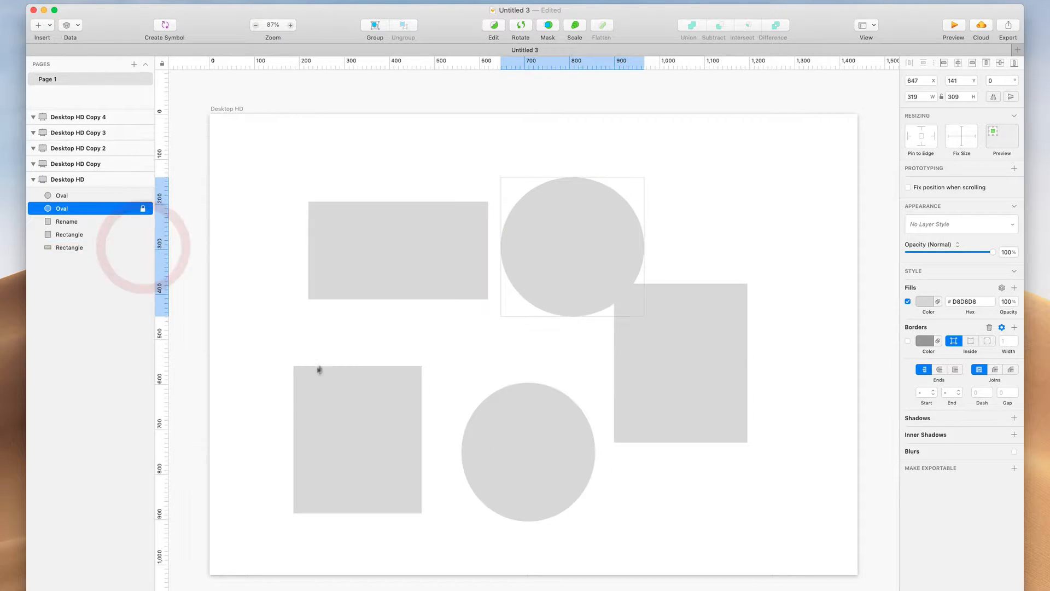
# Select shapes directly on the canvas and move the lower-left rectangle up to about X 171, Y 491.
pyautogui.click(298, 335)
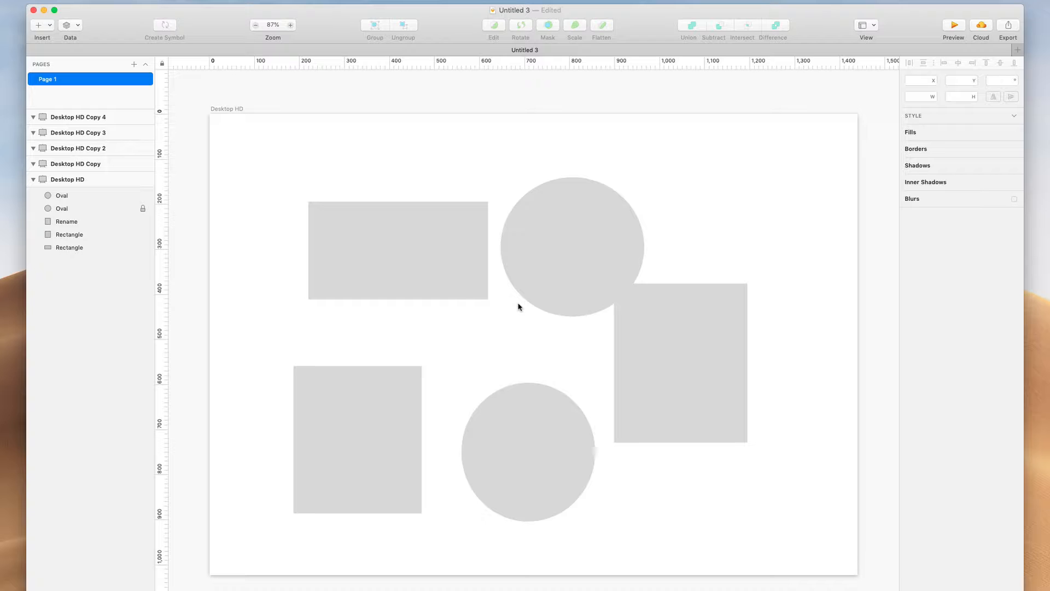
pyautogui.click(415, 260)
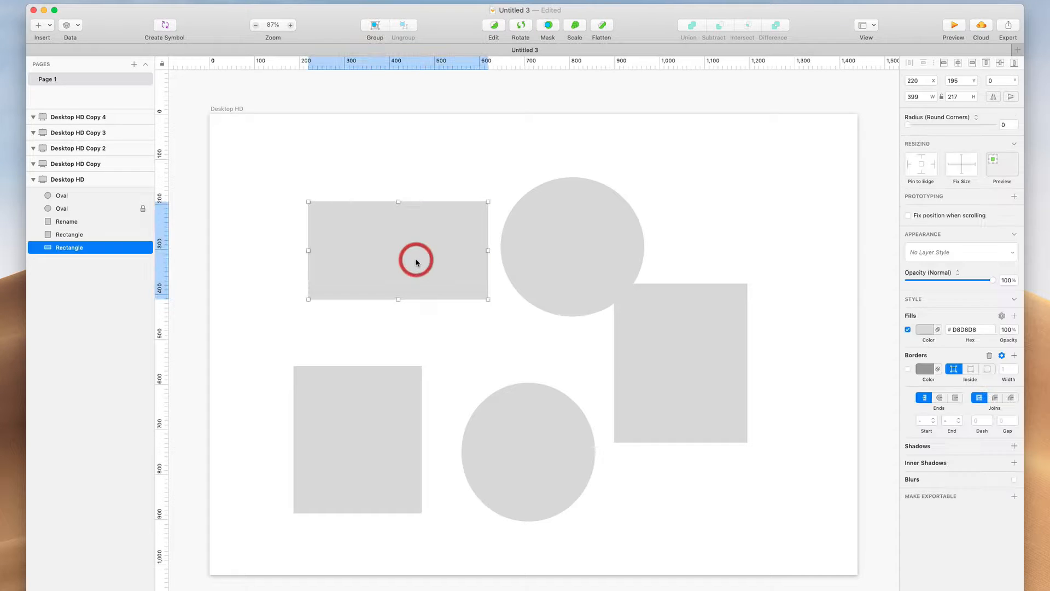
pyautogui.click(697, 363)
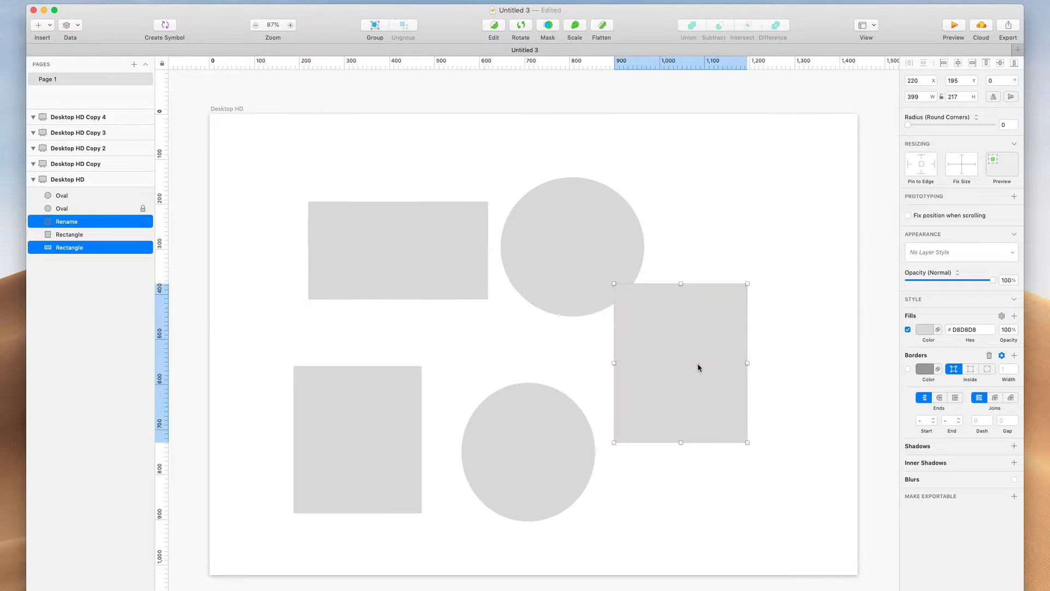
pyautogui.click(530, 464)
pyautogui.click(370, 421)
pyautogui.moveTo(370, 421); pyautogui.dragTo(364, 390)
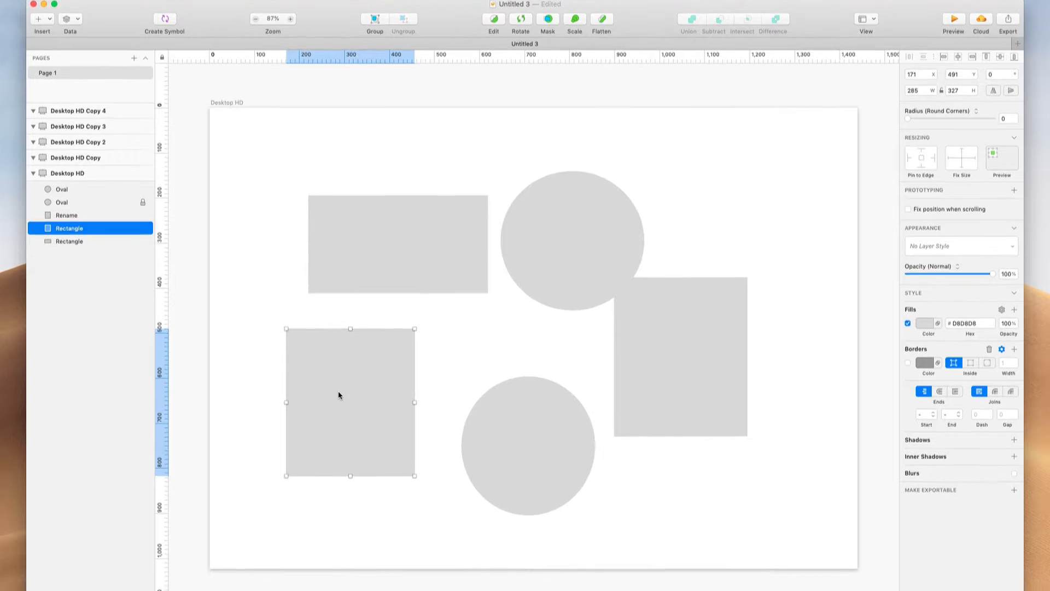
pyautogui.rightClick(338, 397)
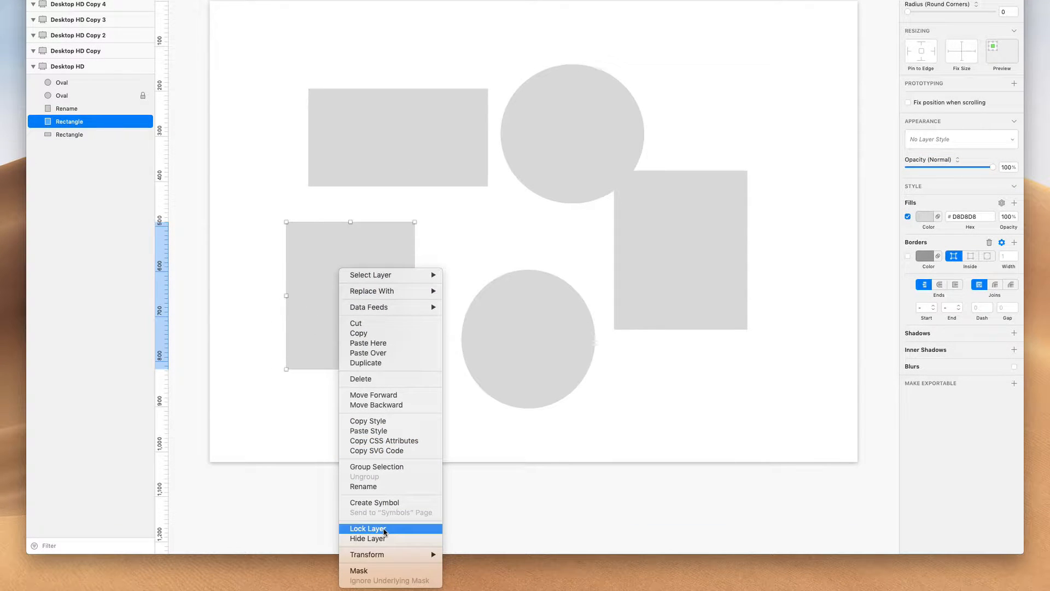
pyautogui.click(321, 258)
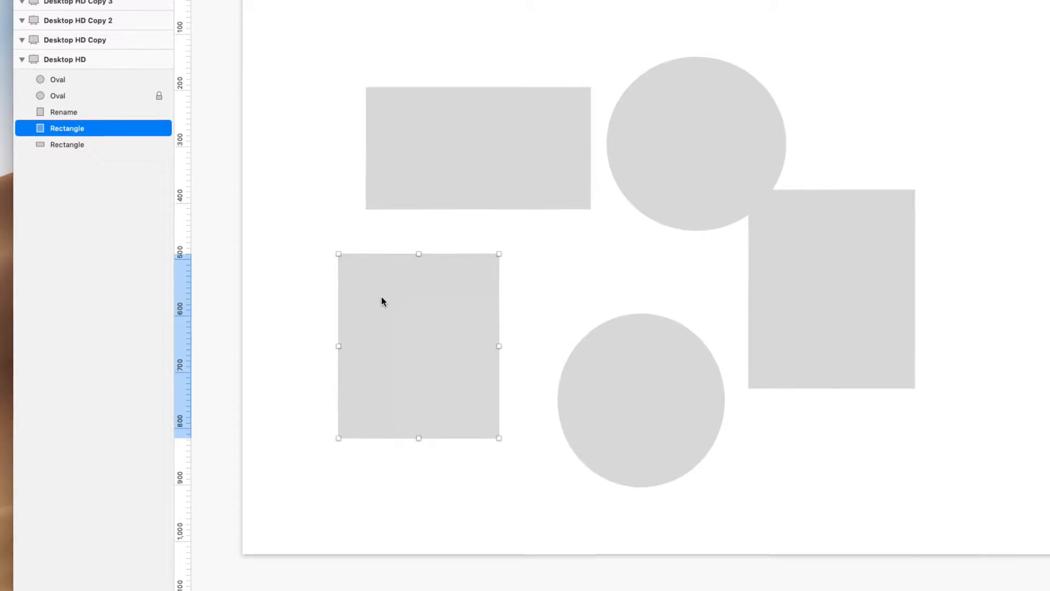
# Move the lower-left rectangle's layer forward above Rename and backward below it repeatedly.
pyautogui.press('super+alt')
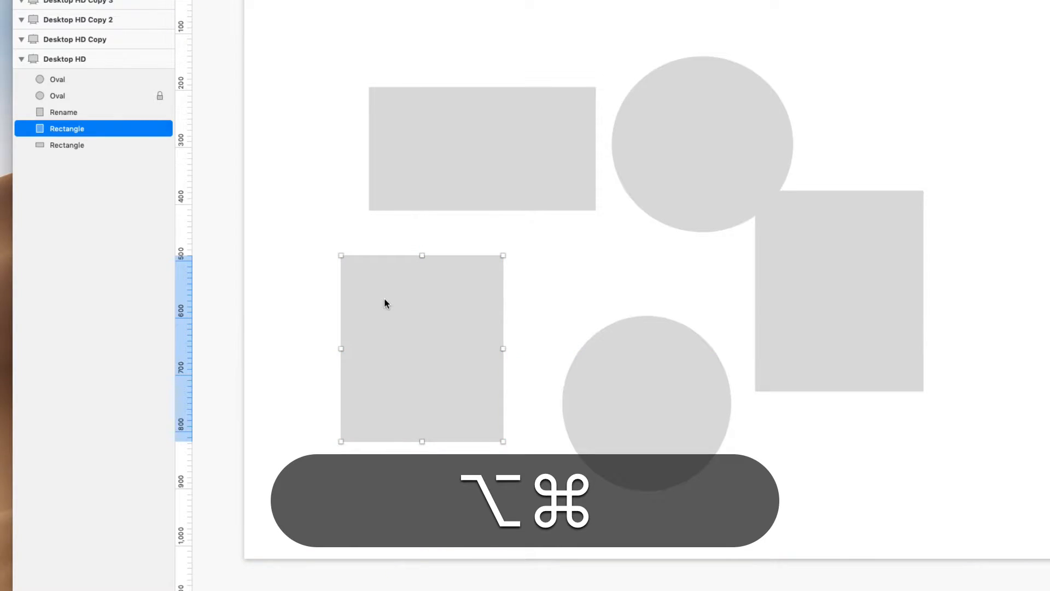
pyautogui.press('alt+super')
pyautogui.press('alt+super+Up')
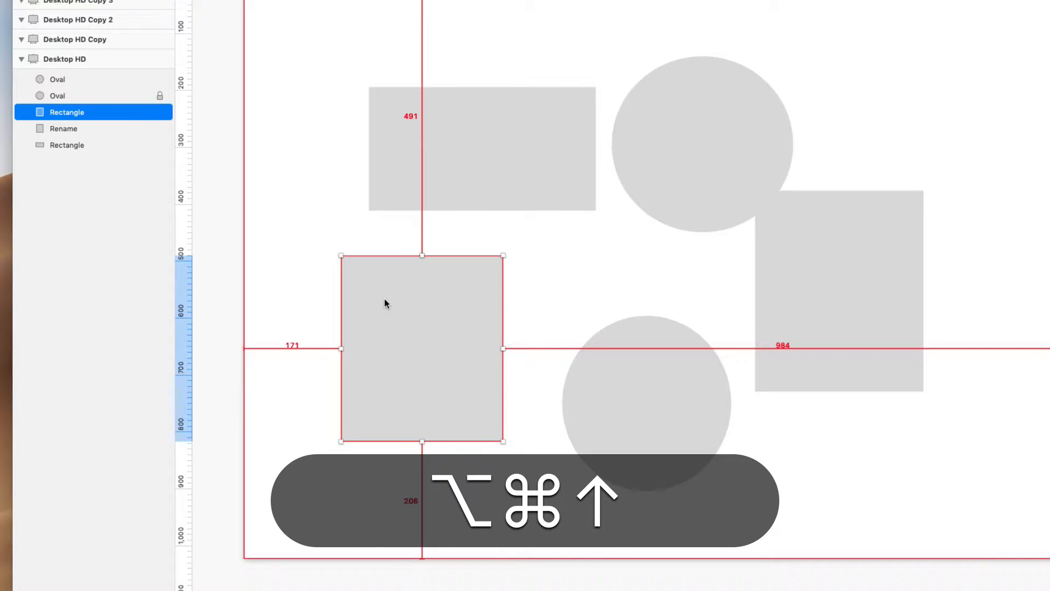
pyautogui.press('alt+super+Down')
pyautogui.press('alt+super+Up')
pyautogui.press('alt+super+Down')
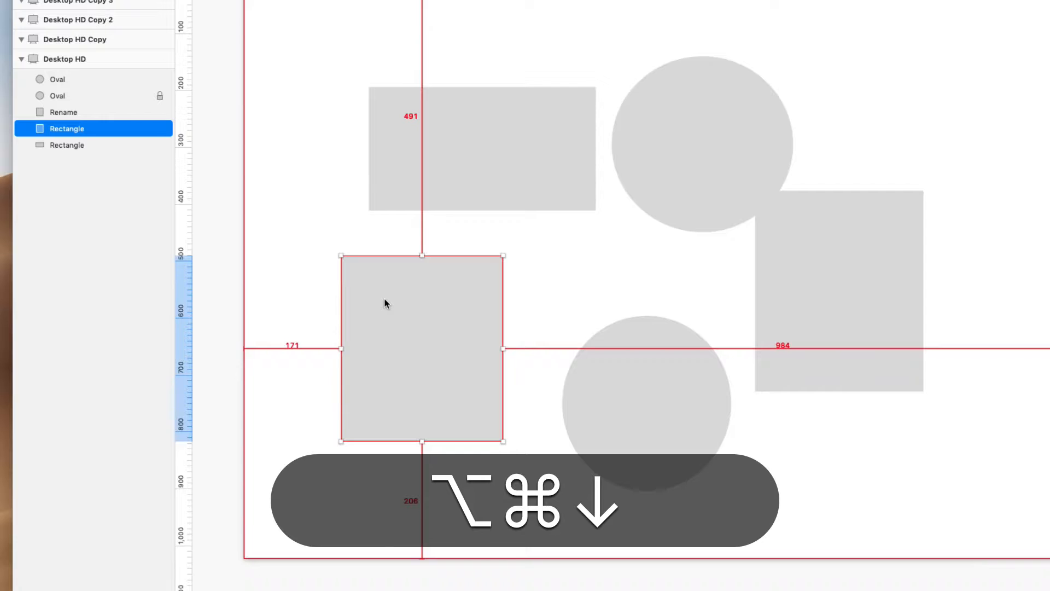
pyautogui.press('alt+super+Up')
pyautogui.press('alt+super+Down')
pyautogui.press('alt+super+Up')
pyautogui.press('alt+super+Down')
pyautogui.press('alt+super+Up')
pyautogui.press('alt+super+Down')
pyautogui.press('alt+super+Up')
pyautogui.press('alt+super+Down')
pyautogui.press('alt+super+Up')
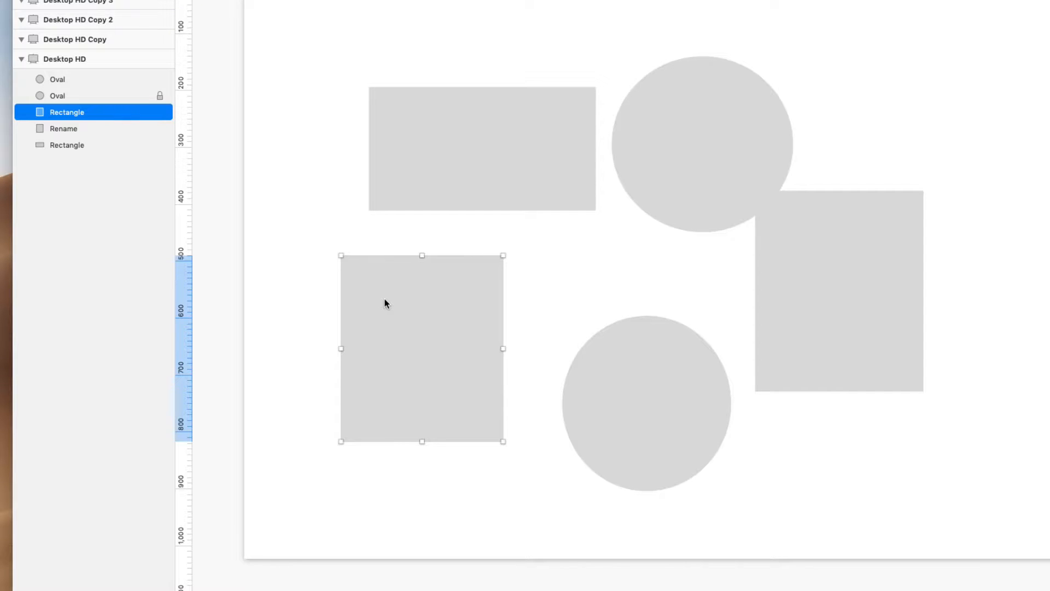
pyautogui.press('alt+super+Down')
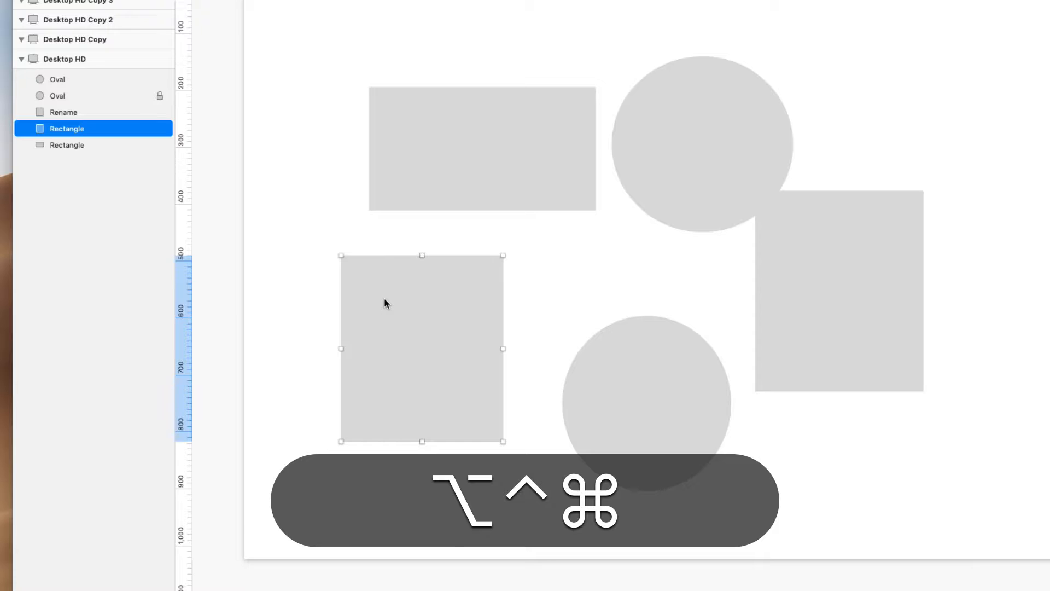
# Alternate the lower-left rectangle between the front and back of the layer stack, ending with it at the back.
pyautogui.press('ctrl+alt+super')
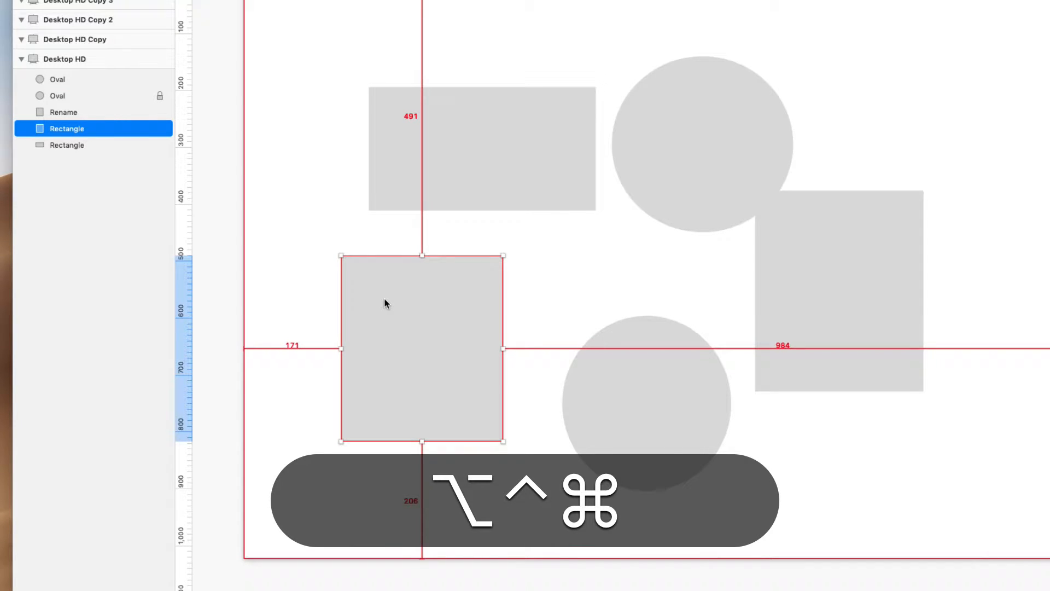
pyautogui.press('ctrl+alt+super+Up')
pyautogui.press('ctrl+alt+super+Down')
pyautogui.press('ctrl+alt+super+Up')
pyautogui.press('ctrl+alt+super+Down')
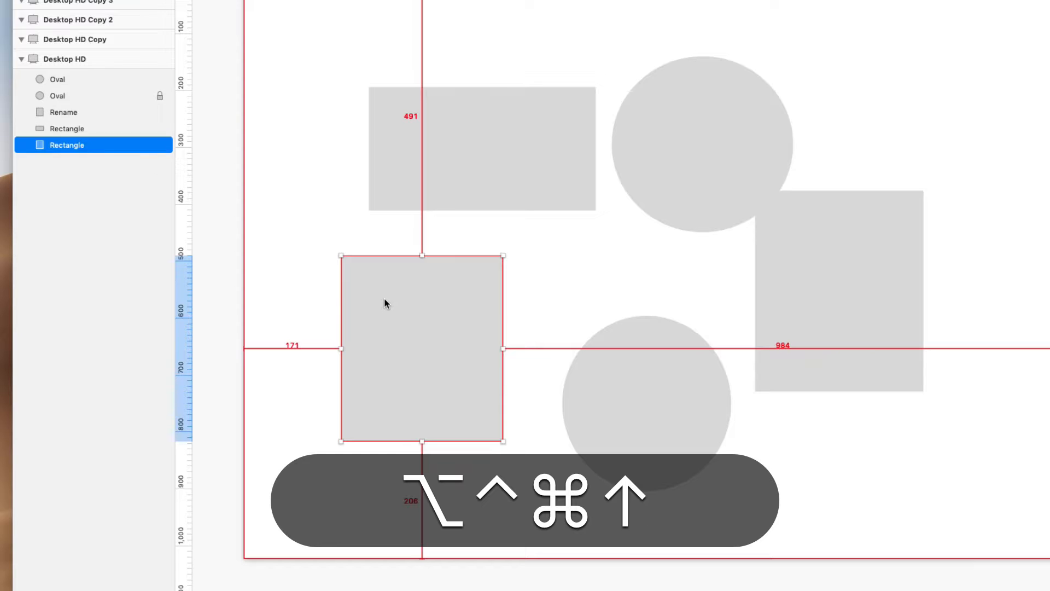
pyautogui.press('ctrl+alt+super+Up')
pyautogui.press('ctrl+alt+super+Down')
pyautogui.press('ctrl+alt+super+Up')
pyautogui.press('ctrl+alt+super+Down')
pyautogui.press('ctrl+alt+super+Up')
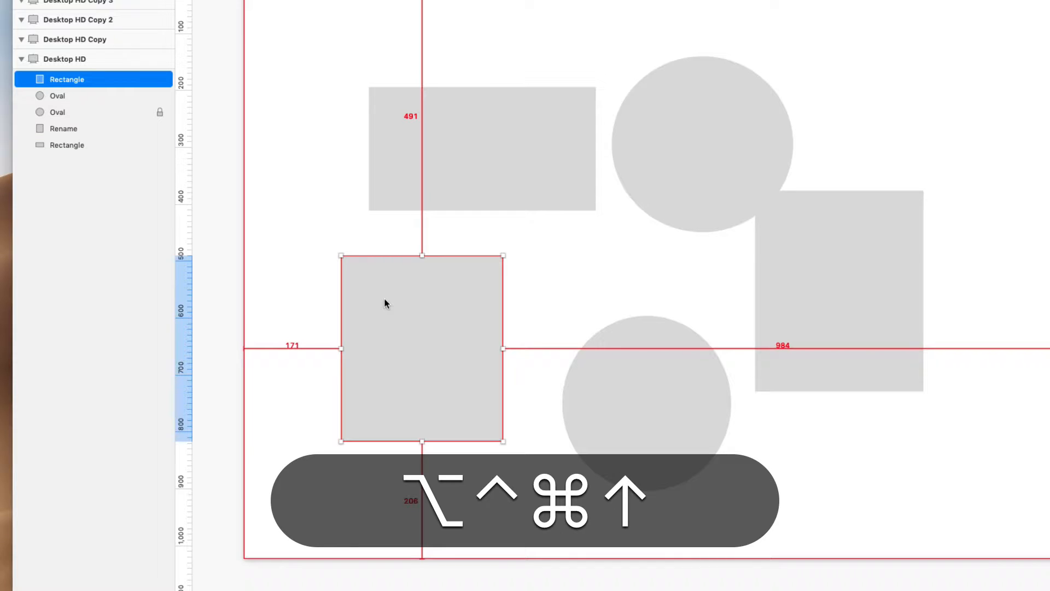
pyautogui.press('ctrl+alt+super+Down')
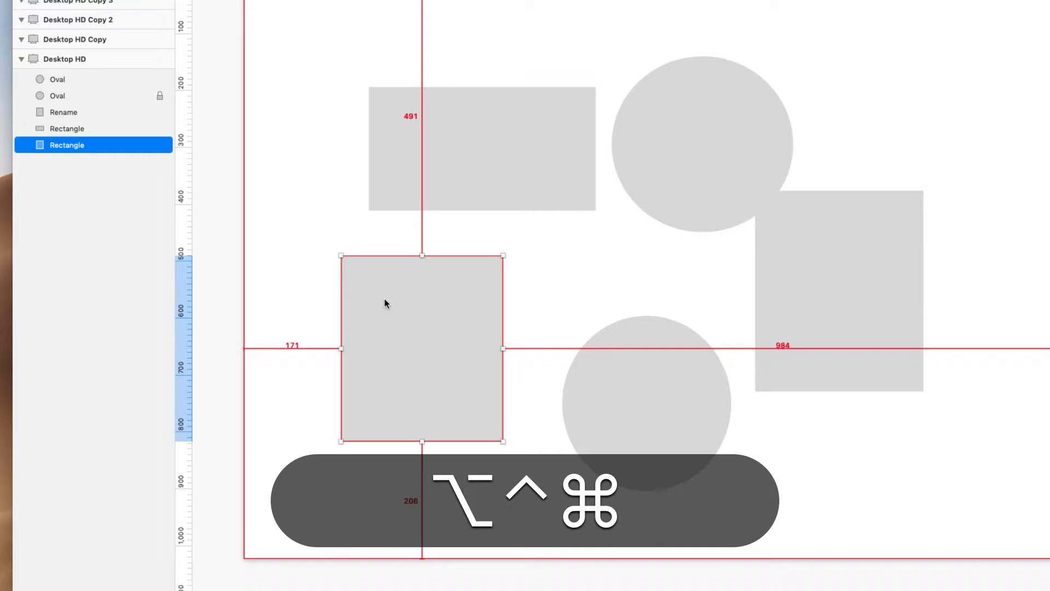
# Move the lower-left rectangle's layer up through the stack one level at a time and back down to the bottom, twice.
pyautogui.press('alt+super+Up')
pyautogui.press('alt+super+Up')
pyautogui.press('alt+super+Up')
pyautogui.press('alt+super+Up')
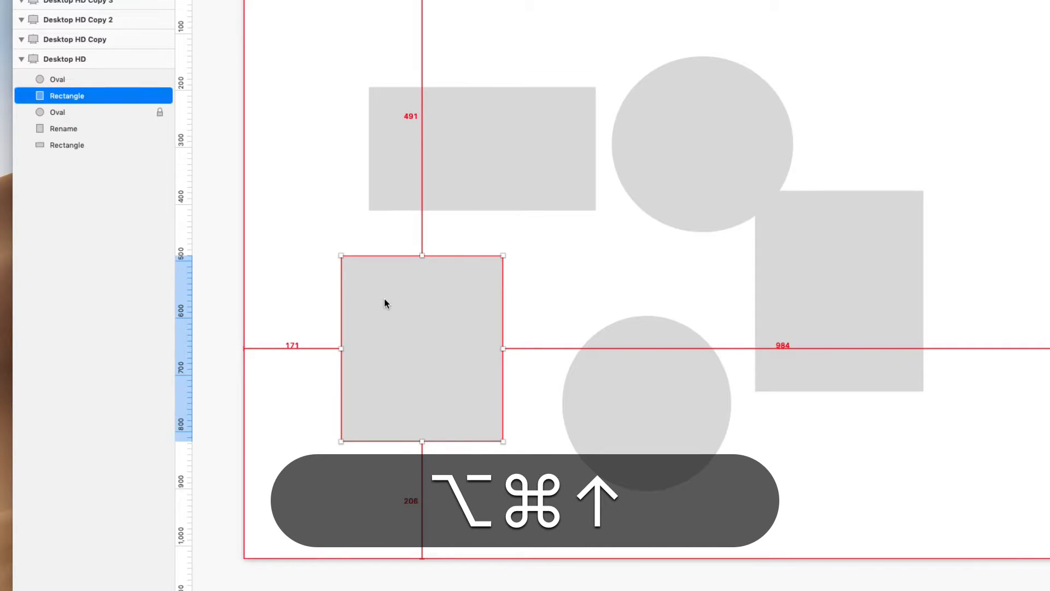
pyautogui.press('alt+super+Down')
pyautogui.press('alt+super+Down')
pyautogui.press('alt+super+Down')
pyautogui.press('alt+super+Down')
pyautogui.press('alt+super+Up')
pyautogui.press('alt+super+Up')
pyautogui.press('alt+super+Up')
pyautogui.press('alt+super+Up')
pyautogui.press('alt+super+Down')
pyautogui.press('alt+super+Down')
pyautogui.press('alt+super+Down')
pyautogui.press('alt+super+Down')
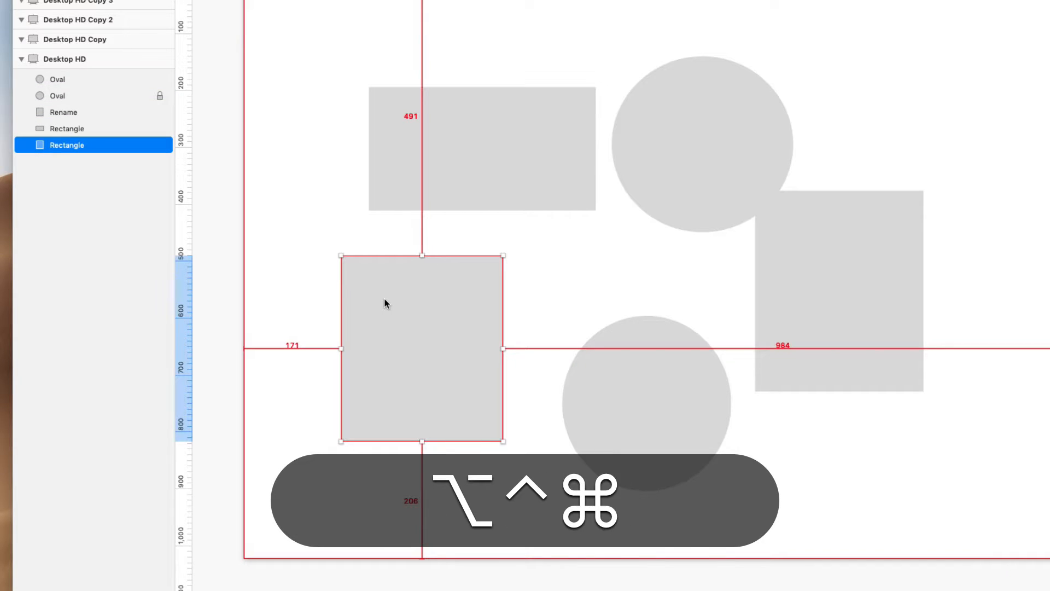
# Alternate the lower-left rectangle between the front and back of the layer stack, ending with it at the front.
pyautogui.press('ctrl+alt+super+Up')
pyautogui.press('ctrl+alt+super+Down')
pyautogui.press('ctrl+alt+super+Up')
pyautogui.press('ctrl+alt+super+Down')
pyautogui.press('ctrl+alt+super+Up')
pyautogui.press('ctrl+alt+super+Down')
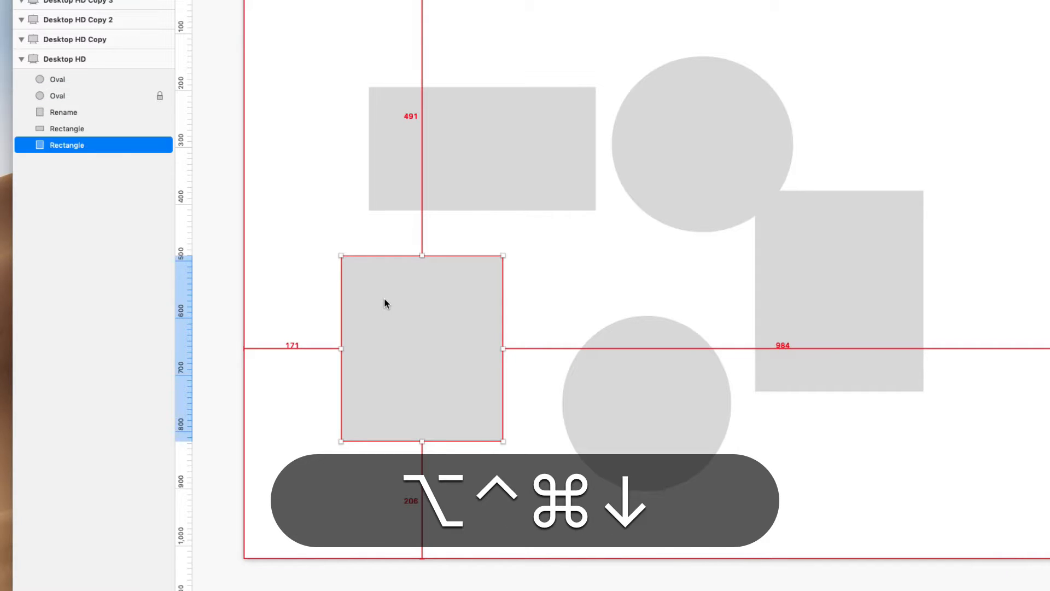
pyautogui.press('ctrl+alt+super+Up')
pyautogui.press('ctrl+alt+super+Down')
pyautogui.press('ctrl+alt+super+Up')
pyautogui.press('ctrl+alt+super+Down')
pyautogui.press('ctrl+alt+super+Up')
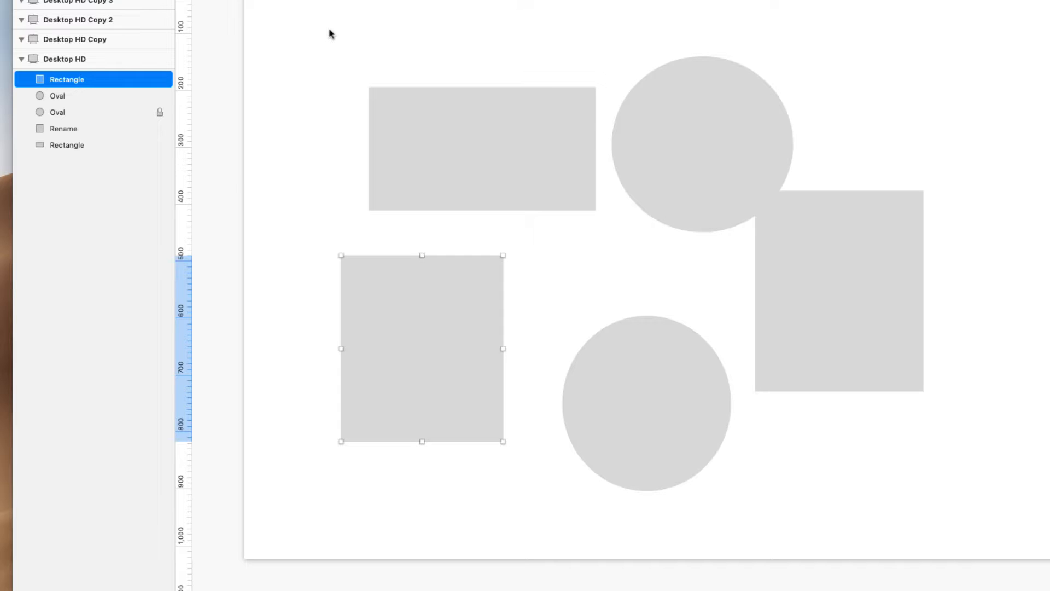
# Unlock the upper oval and group it with the upper-left and lower-left rectangles.
pyautogui.moveTo(329, 31); pyautogui.dragTo(672, 296)
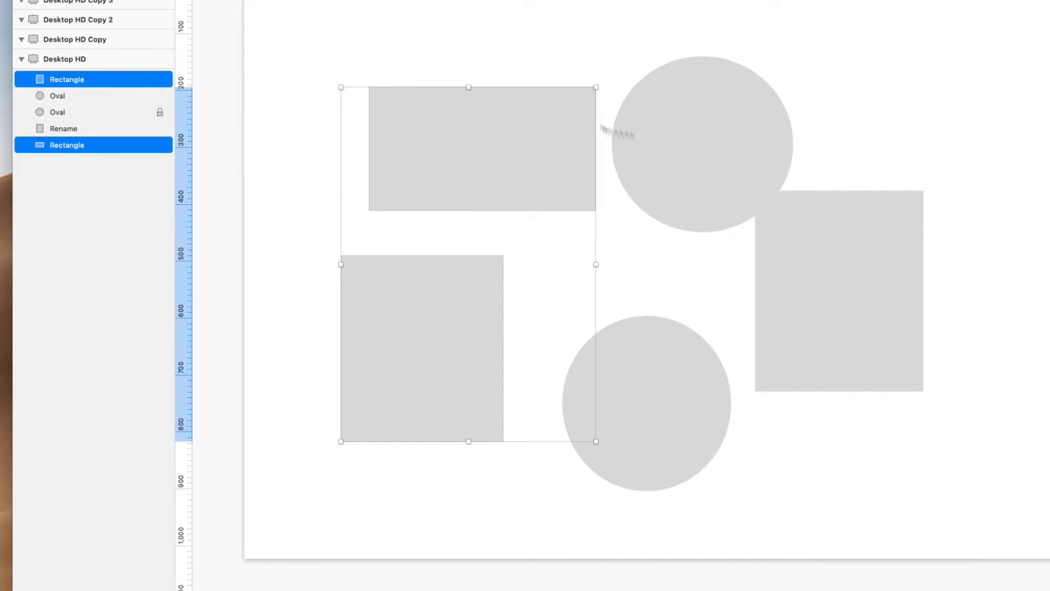
pyautogui.click(458, 31)
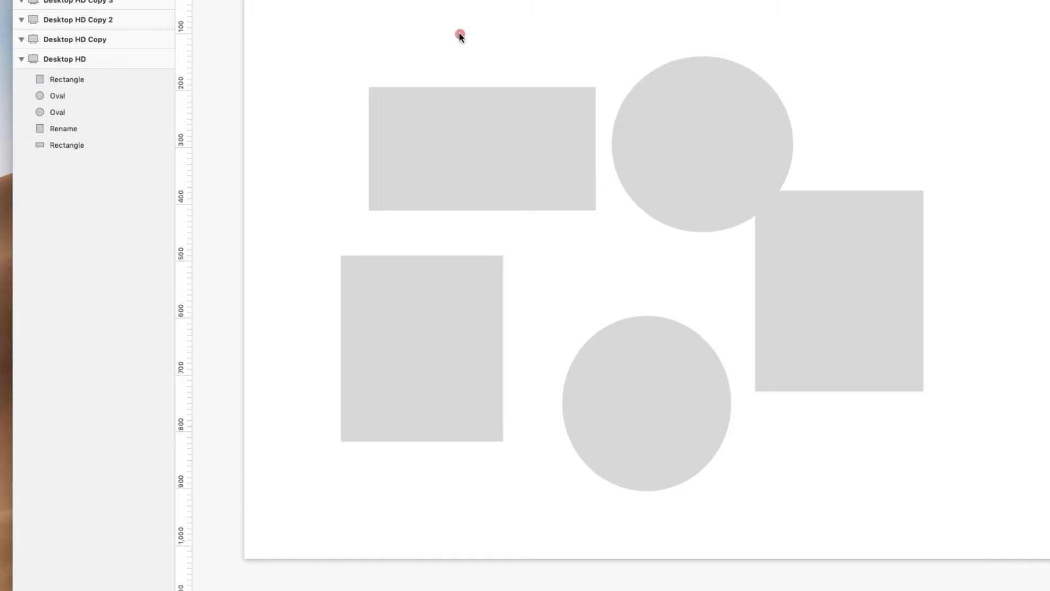
pyautogui.moveTo(343, 34); pyautogui.dragTo(685, 297)
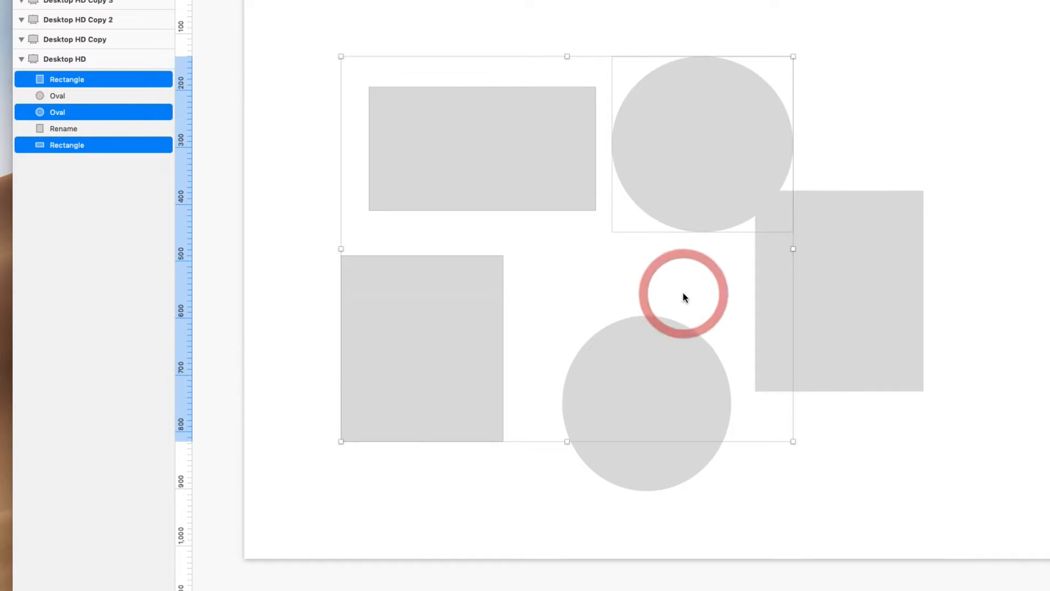
pyautogui.rightClick(524, 155)
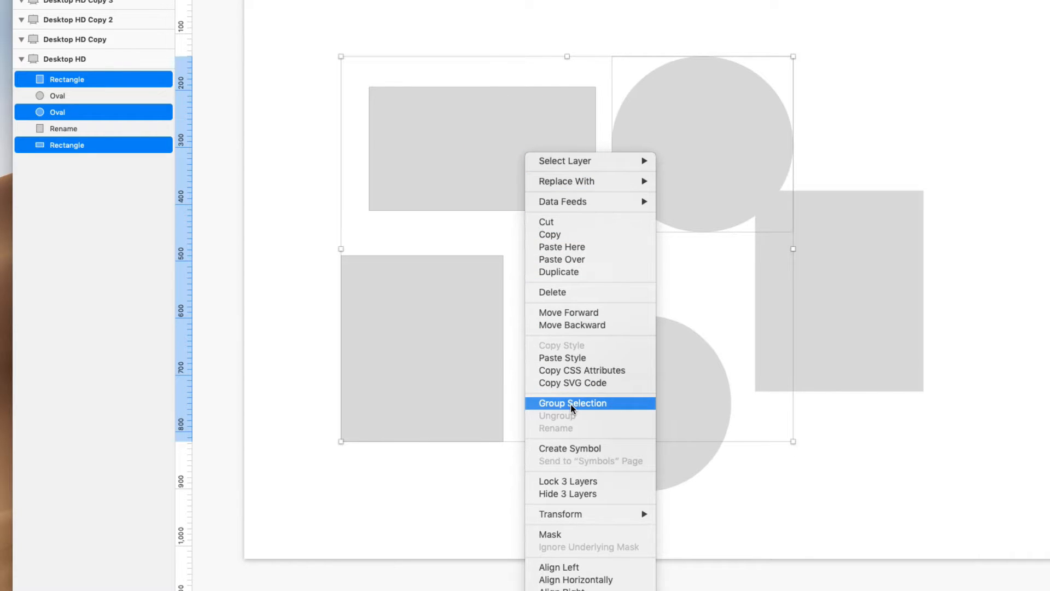
pyautogui.click(486, 228)
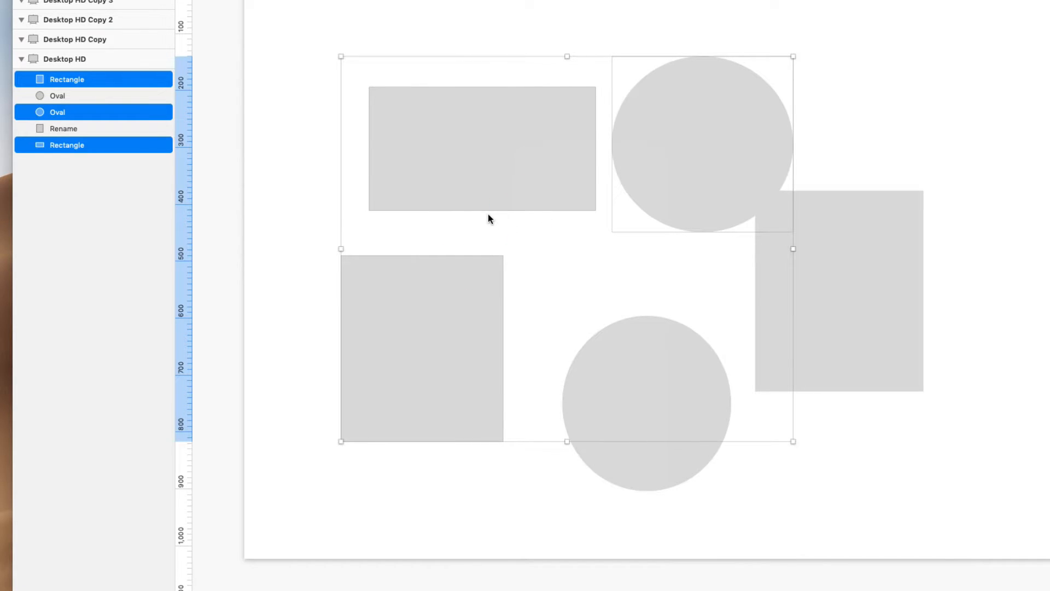
pyautogui.press('super+g')
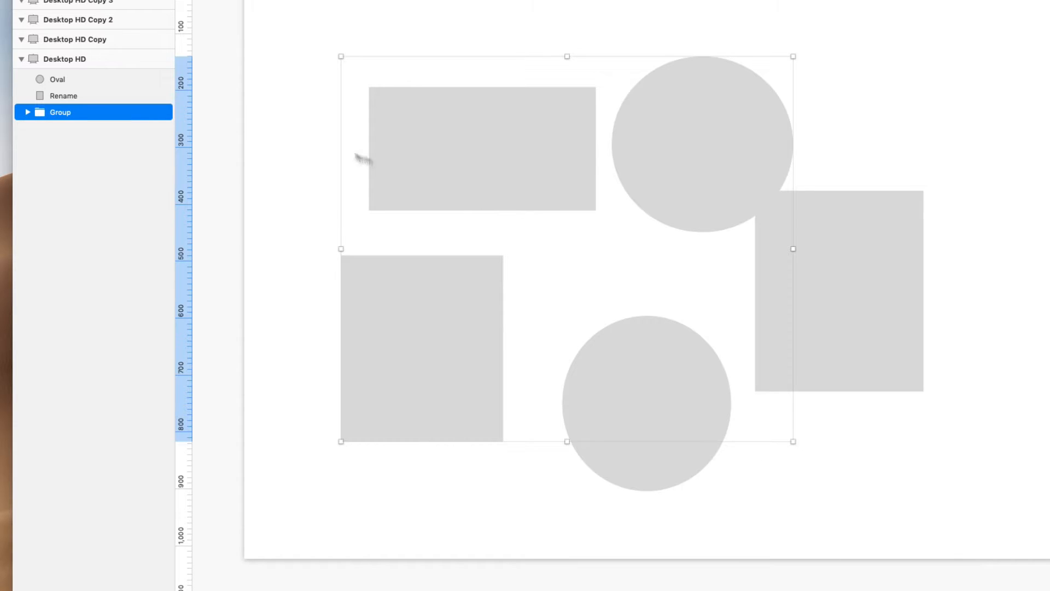
# Rename the new group as Name Group.
pyautogui.click(68, 116)
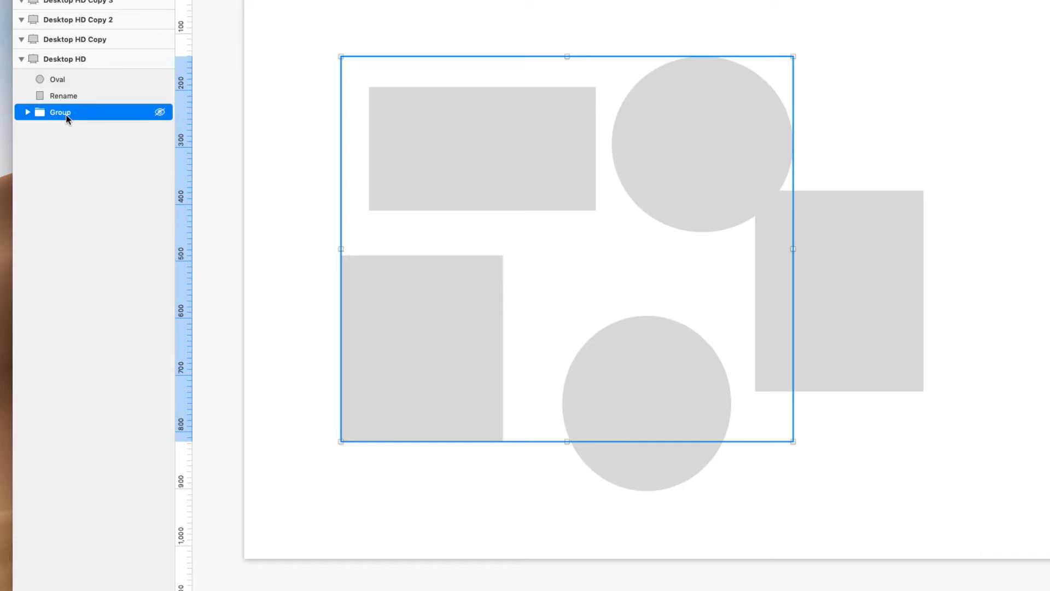
pyautogui.doubleClick(63, 114)
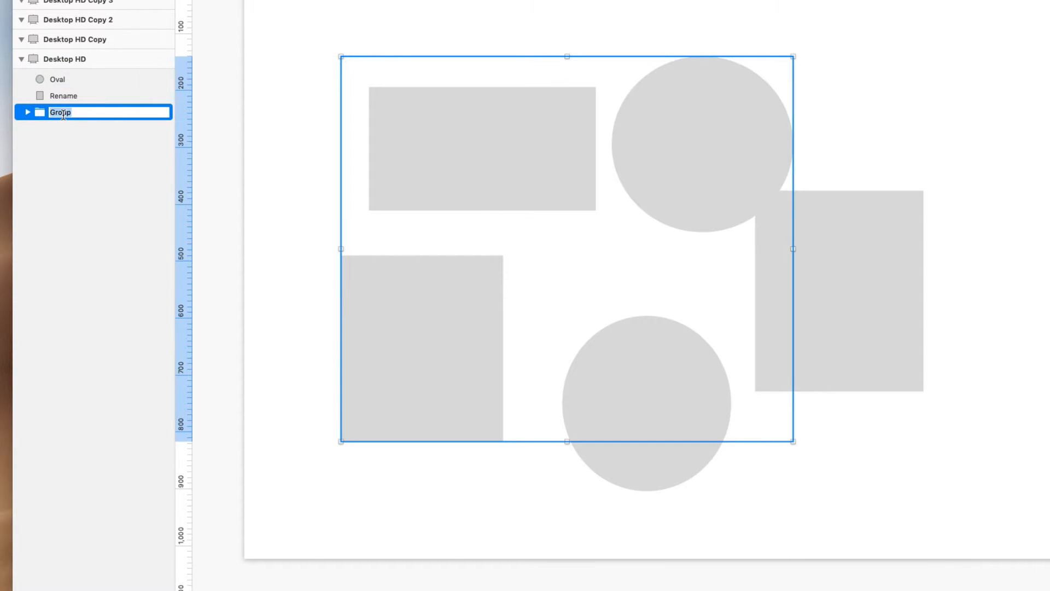
pyautogui.write('Nam')
pyautogui.write('r')
pyautogui.press('Return')
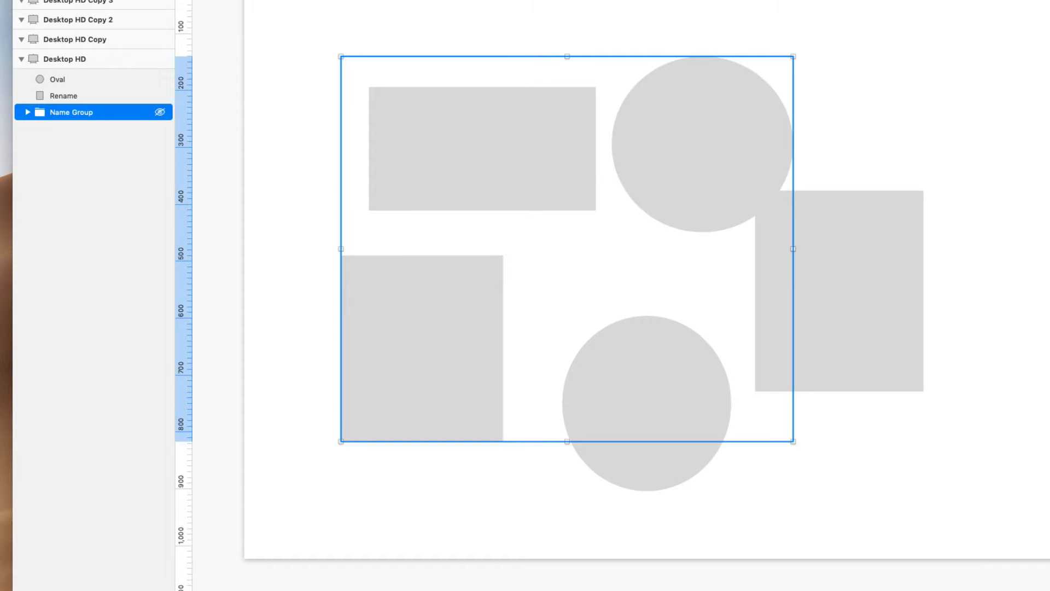
# Hide and show Name Group repeatedly, and also lock and unlock it.
pyautogui.click(159, 112)
pyautogui.click(160, 112)
pyautogui.press('alt')
pyautogui.click(159, 112)
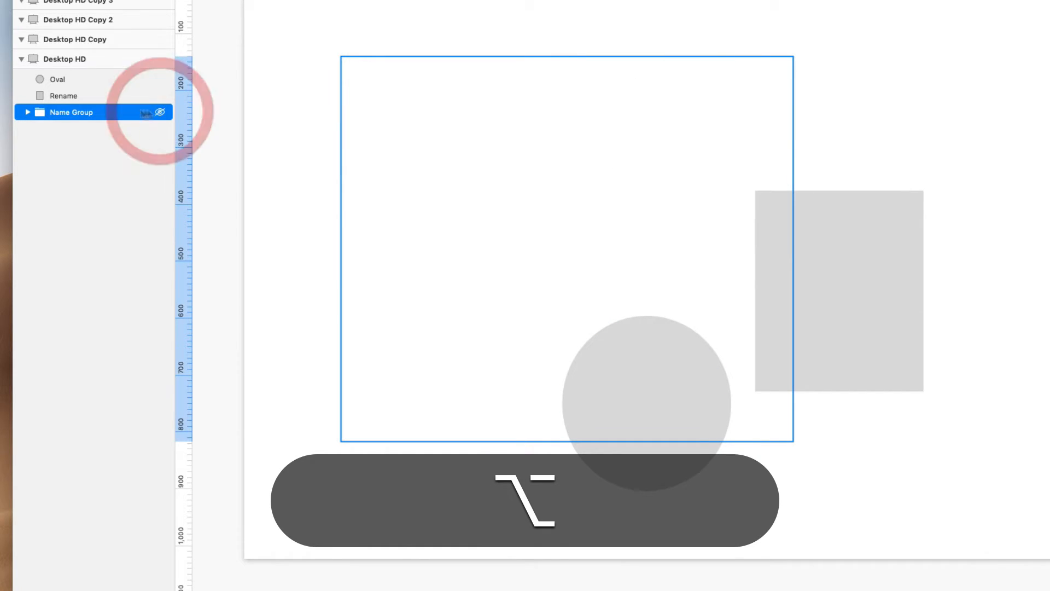
pyautogui.keyDown('alt'); pyautogui.click(160, 114); pyautogui.keyUp('alt')
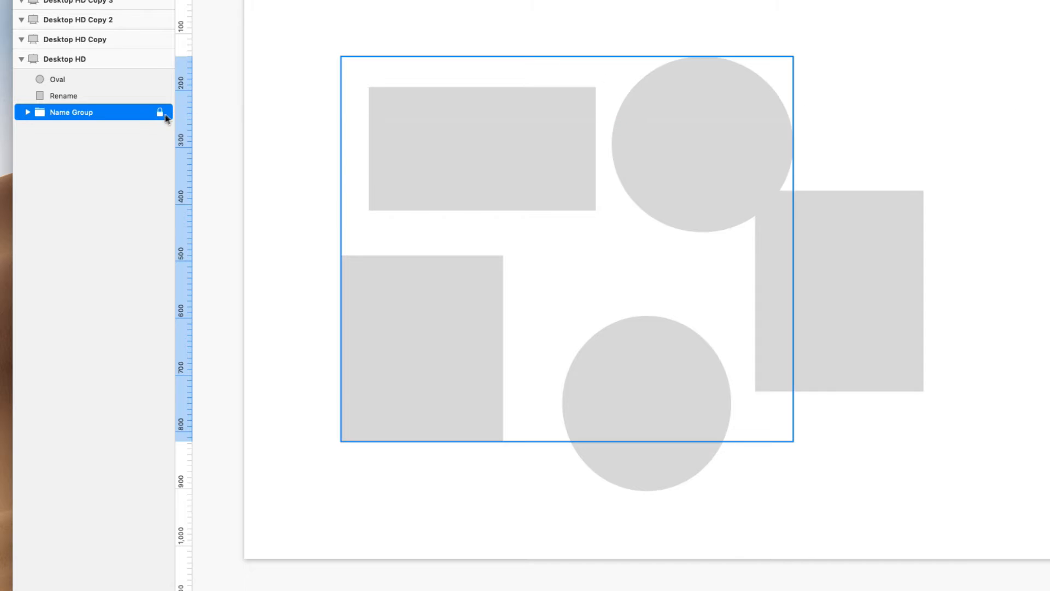
pyautogui.click(159, 121)
pyautogui.click(159, 112)
pyautogui.click(134, 113)
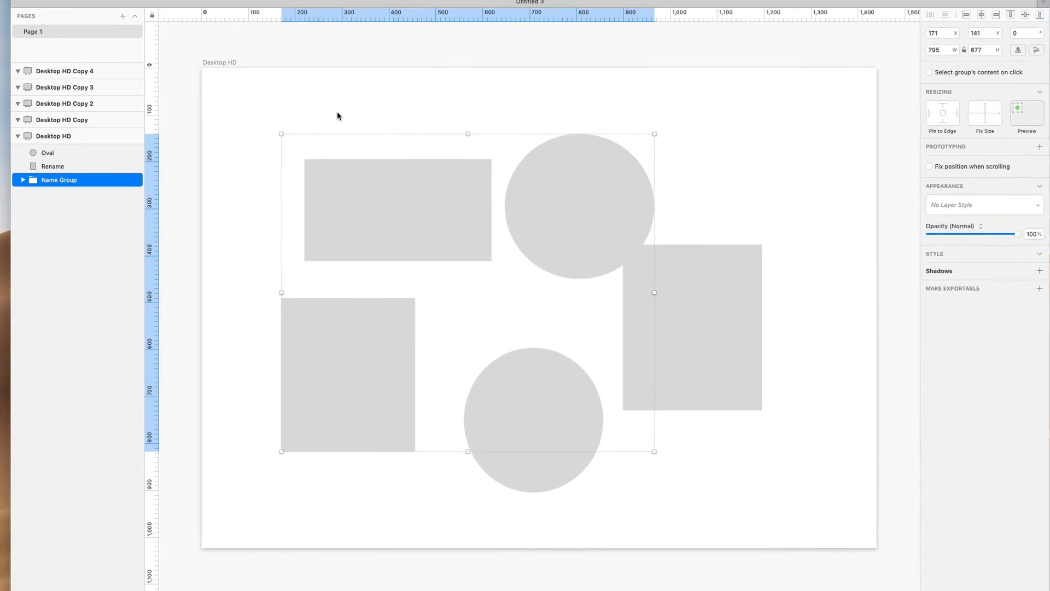
# Resize Name Group to about 624 by 596 and move it to about X 71, Y 79.
pyautogui.moveTo(387, 224); pyautogui.dragTo(389, 187)
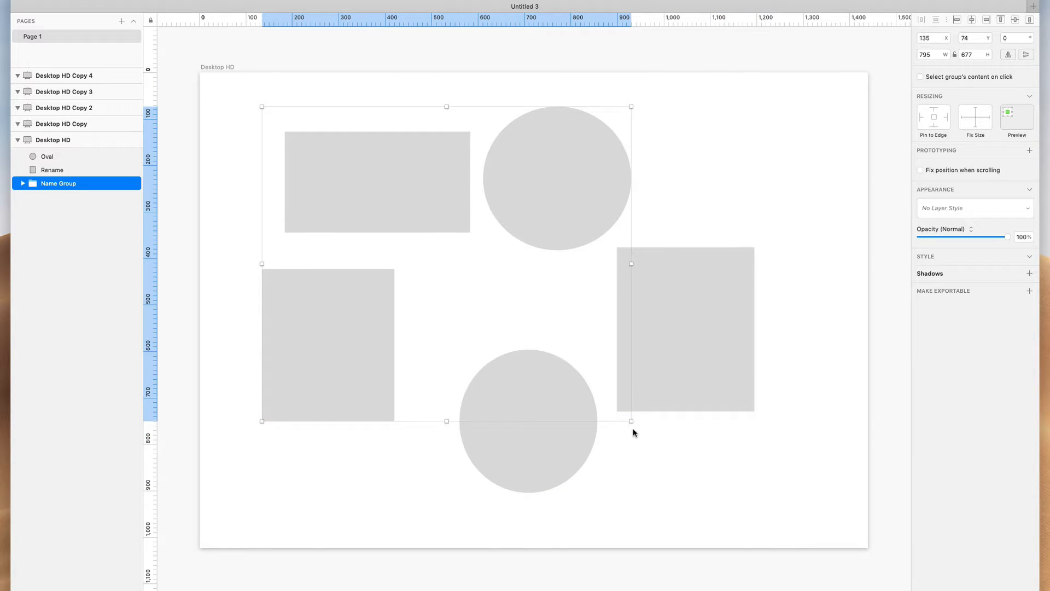
pyautogui.moveTo(632, 422); pyautogui.dragTo(552, 383)
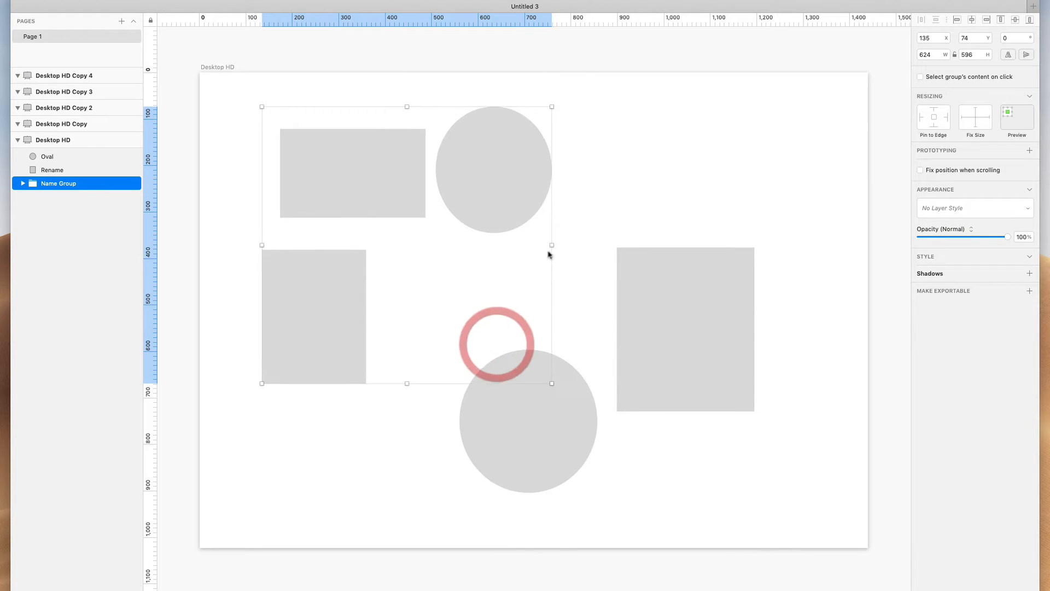
pyautogui.click(576, 251)
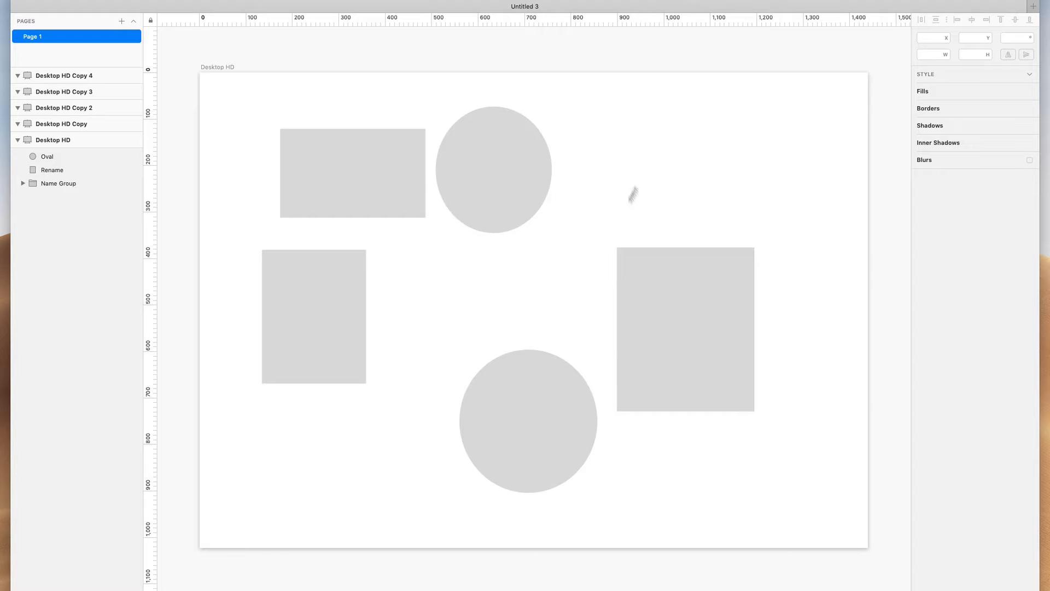
pyautogui.click(491, 165)
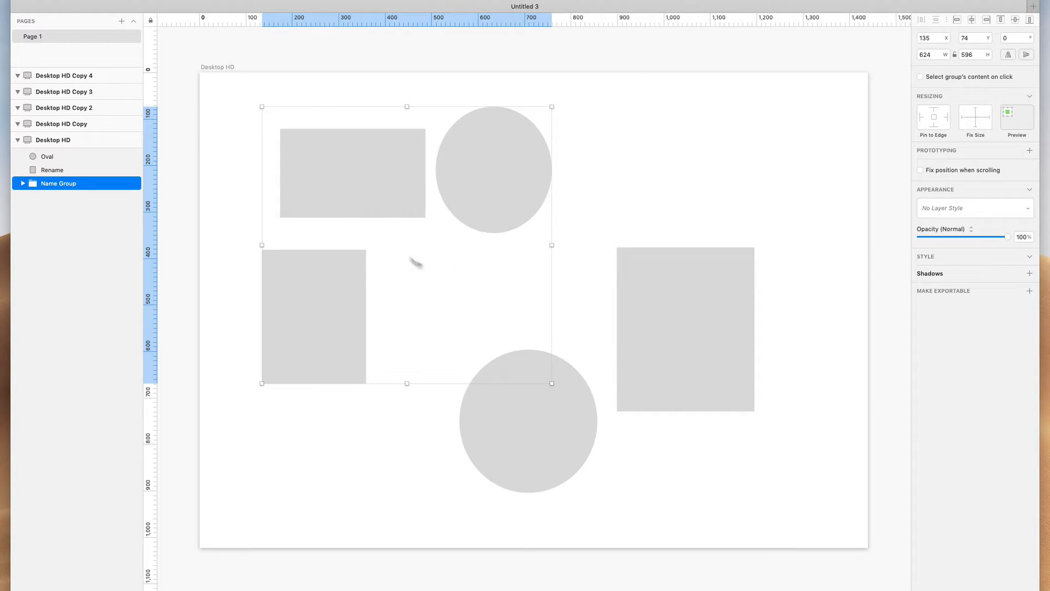
pyautogui.moveTo(485, 174); pyautogui.dragTo(459, 178)
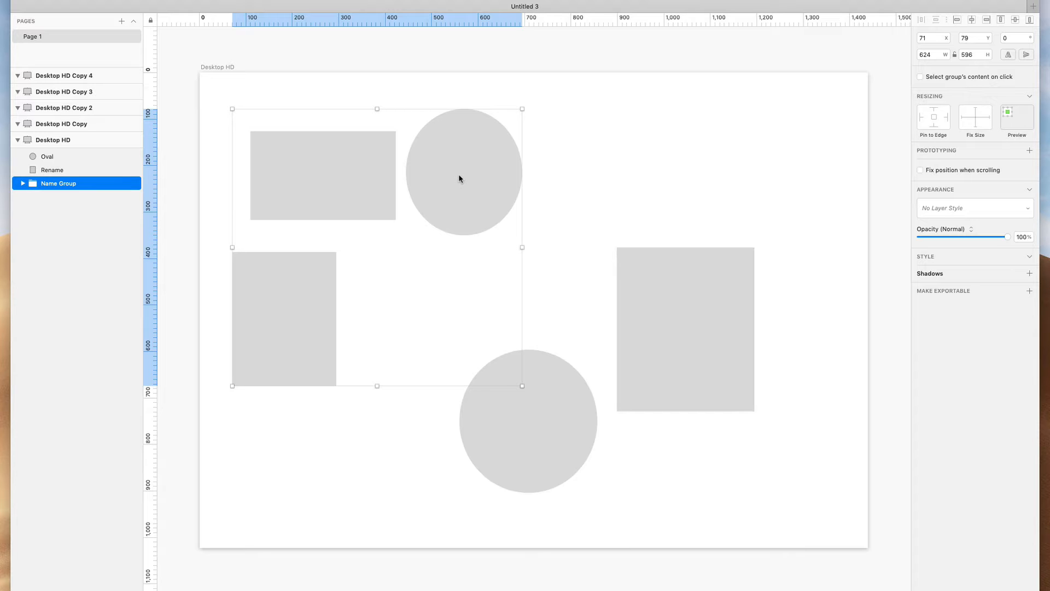
# Inside Name Group, move the wide rectangle to about X 96, Y 120 and the lower rectangle to about X 96, Y 398.
pyautogui.doubleClick(459, 177)
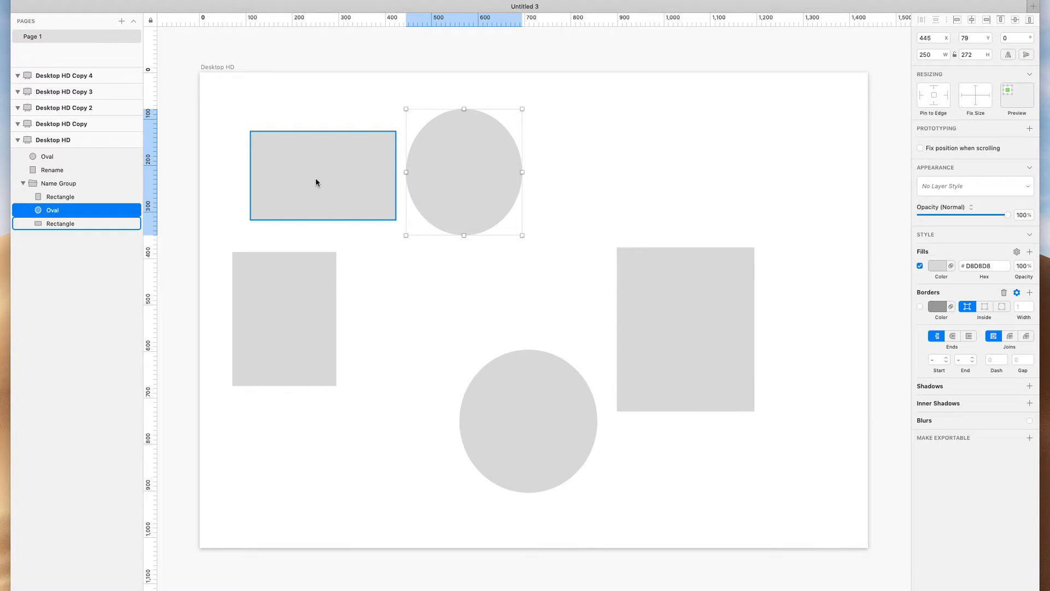
pyautogui.moveTo(317, 180)
pyautogui.mouseDown()
pyautogui.moveTo(303, 196)
pyautogui.moveTo(307, 173)
pyautogui.mouseUp()
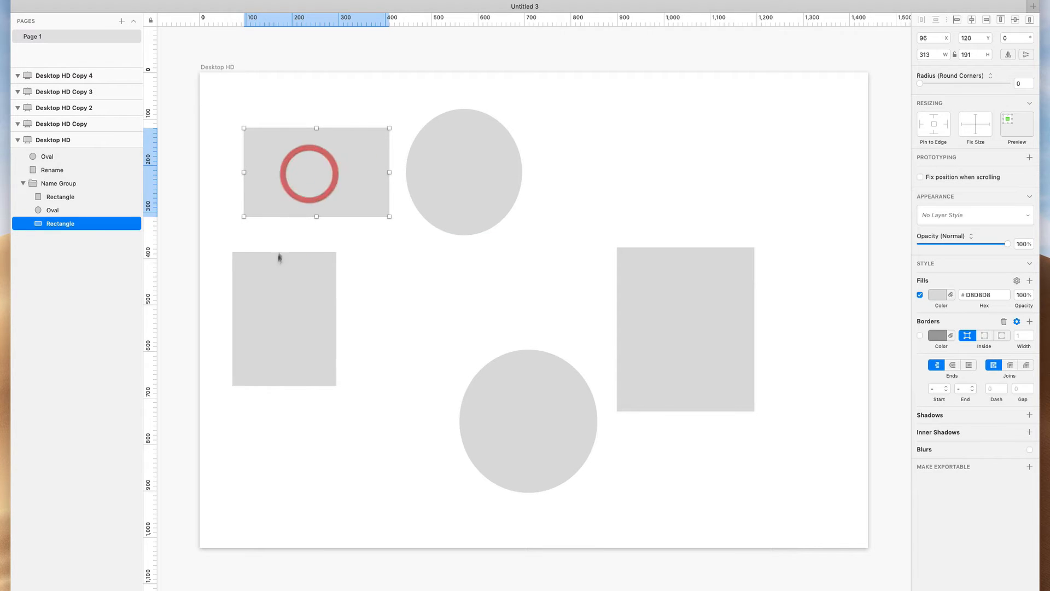
pyautogui.moveTo(282, 296)
pyautogui.mouseDown()
pyautogui.moveTo(312, 311)
pyautogui.moveTo(280, 297)
pyautogui.mouseUp()
pyautogui.click(608, 167)
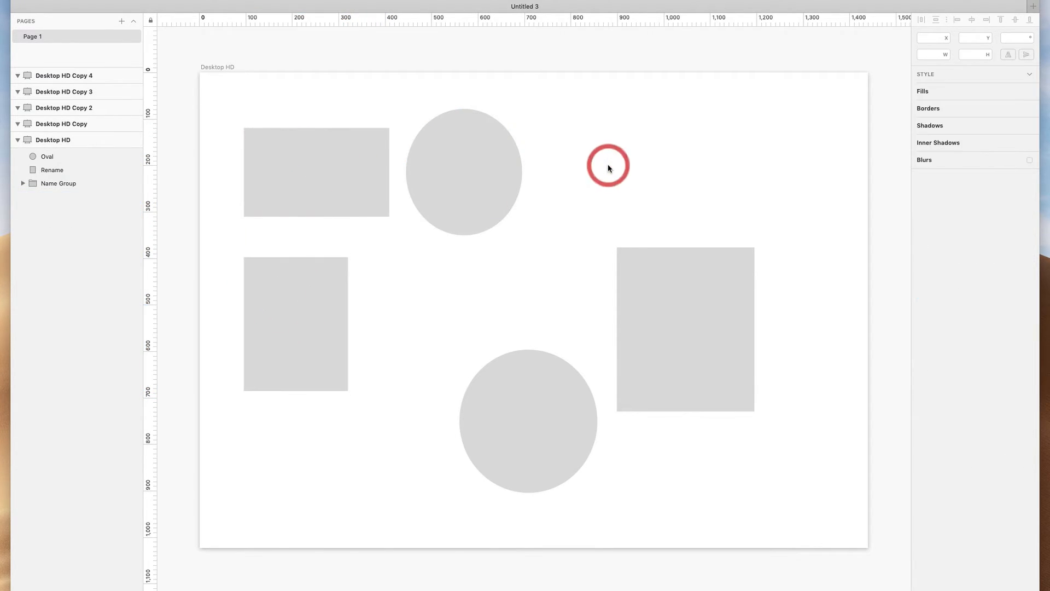
# Enable Select group's content on click for Name Group and deselect it.
pyautogui.click(461, 175)
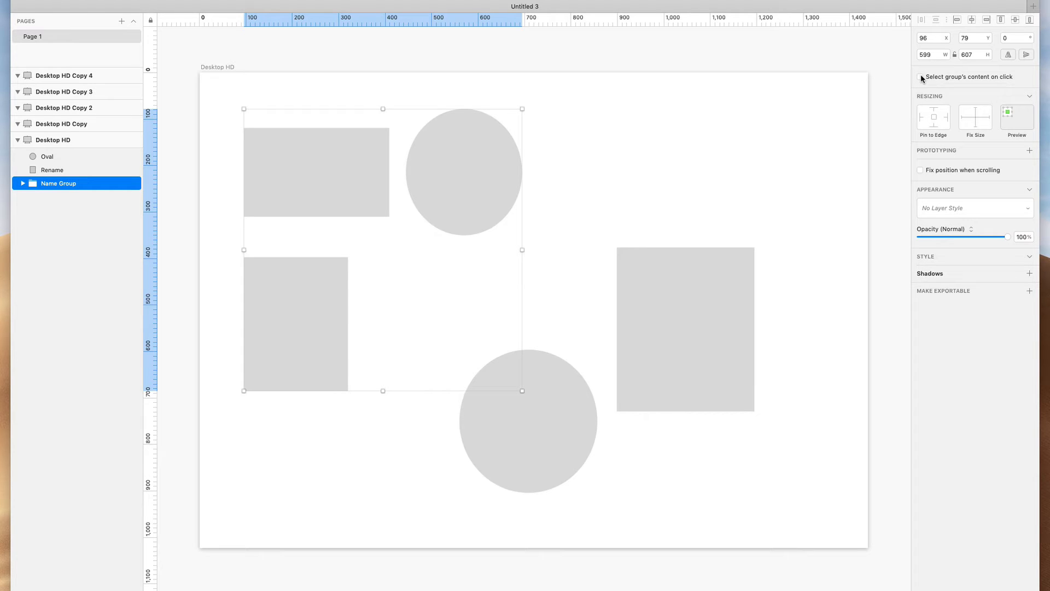
pyautogui.click(922, 78)
pyautogui.click(564, 179)
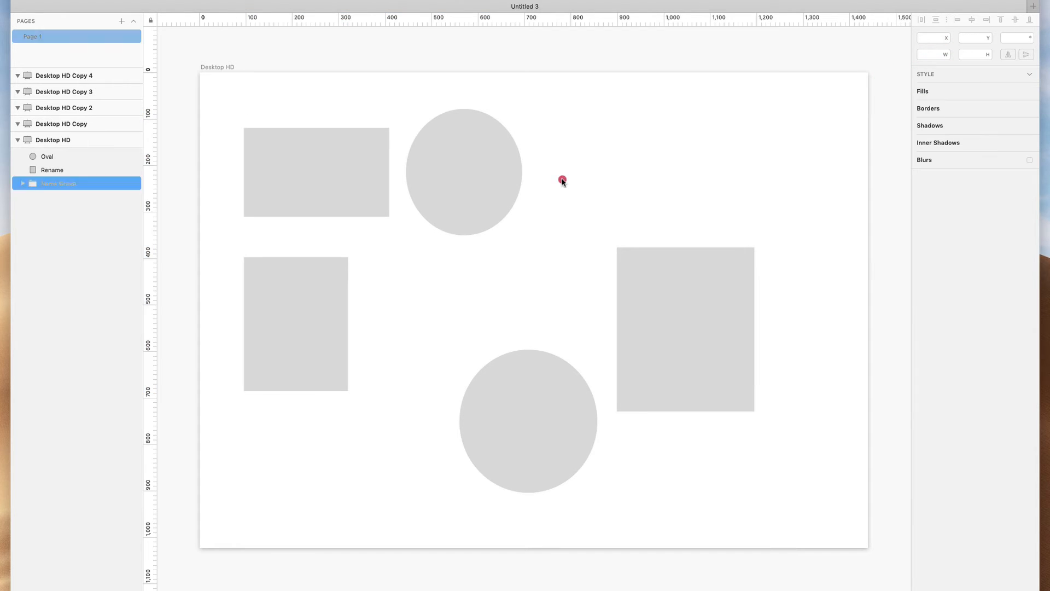
# Move Name Group's two rectangles and oval individually on the canvas, leaving the oval at about X 453, Y 107.
pyautogui.moveTo(319, 183)
pyautogui.mouseDown()
pyautogui.moveTo(410, 262)
pyautogui.moveTo(305, 192)
pyautogui.mouseUp()
pyautogui.moveTo(468, 179); pyautogui.dragTo(523, 199)
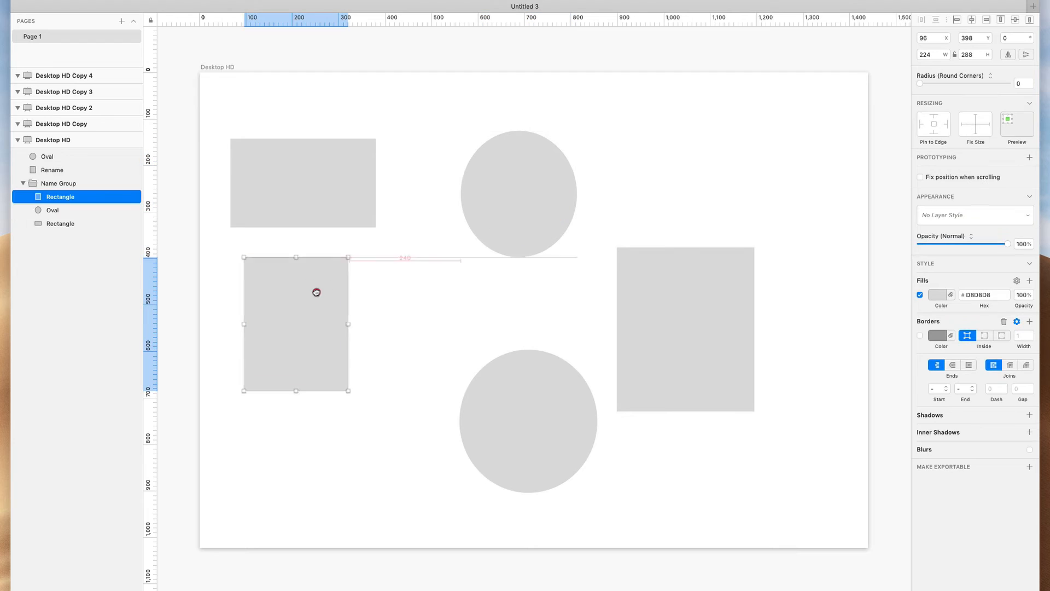
pyautogui.moveTo(317, 293); pyautogui.dragTo(384, 268)
pyautogui.moveTo(323, 186); pyautogui.dragTo(375, 171)
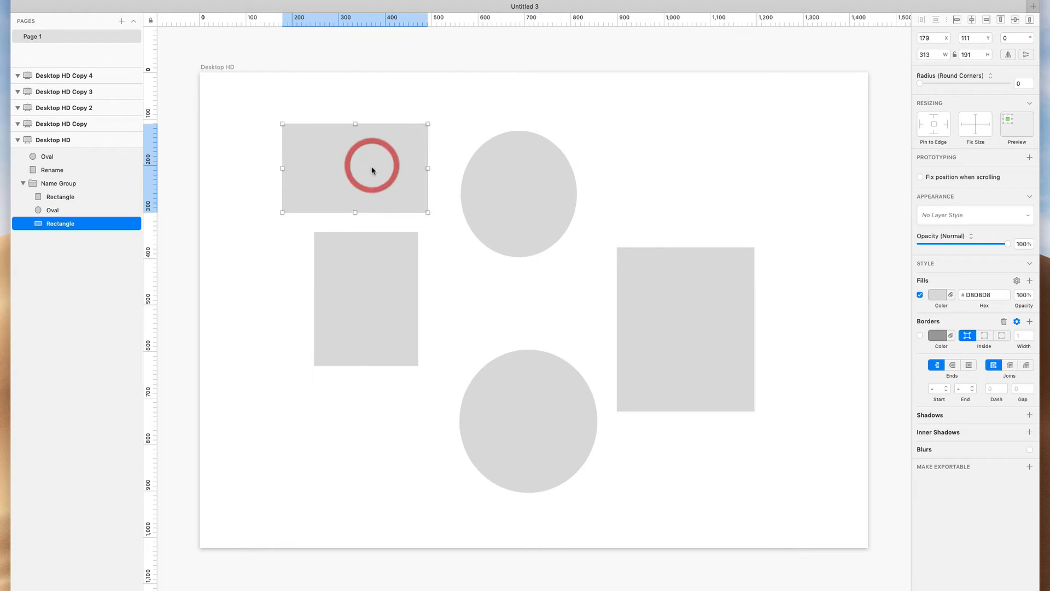
pyautogui.moveTo(359, 281); pyautogui.dragTo(300, 289)
pyautogui.moveTo(354, 149); pyautogui.dragTo(326, 155)
pyautogui.moveTo(521, 181); pyautogui.dragTo(469, 169)
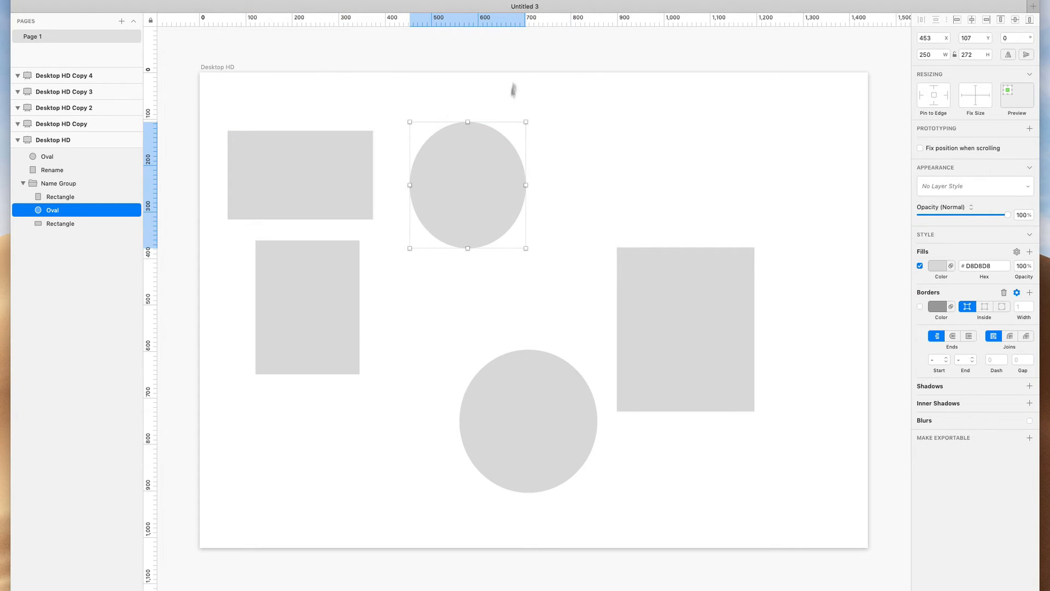
# Disable Select group's content on click for Name Group.
pyautogui.click(56, 186)
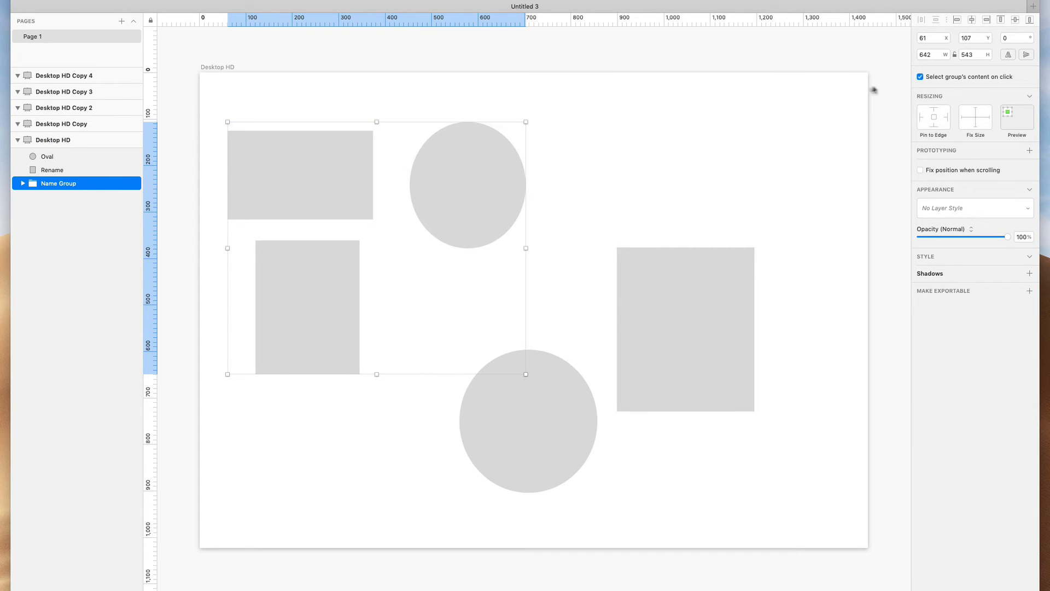
pyautogui.click(920, 77)
pyautogui.click(499, 280)
# Examine the Layers preferences for the setting that controls content selection in new groups, and close the preferences.
pyautogui.press('super+comma')
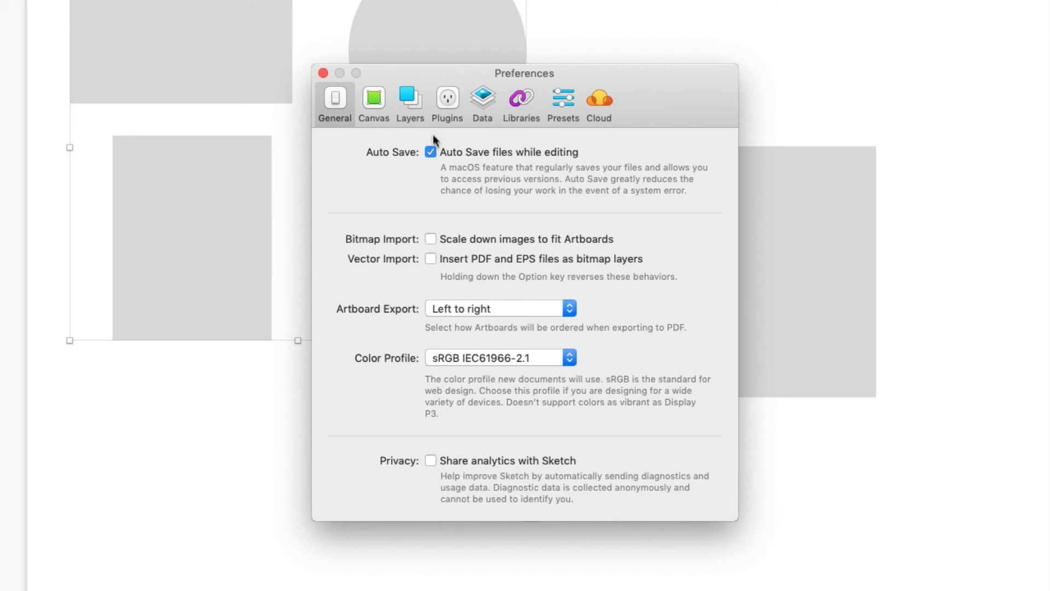
pyautogui.click(411, 103)
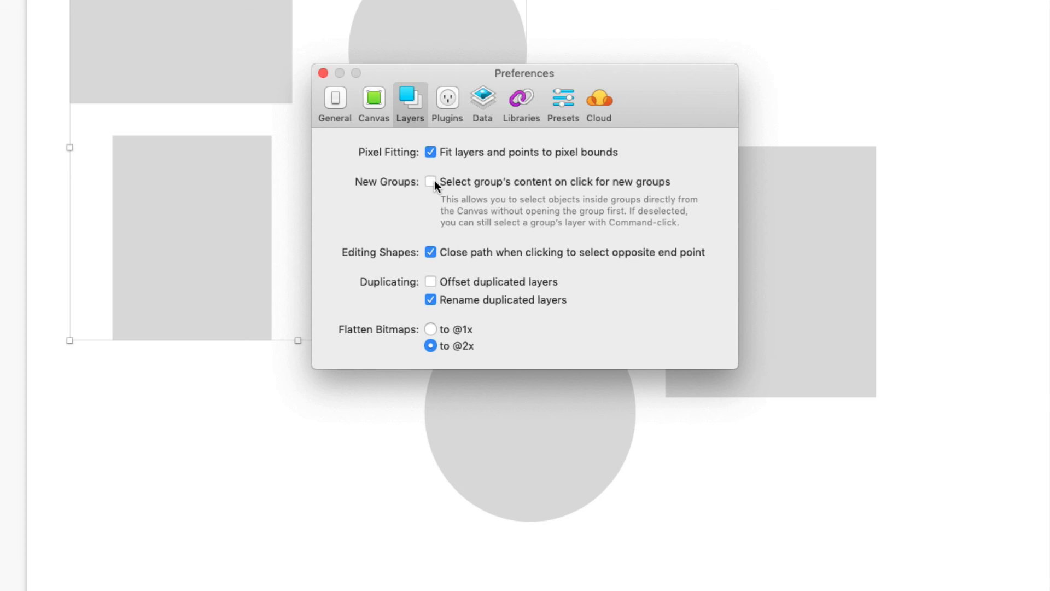
pyautogui.click(322, 72)
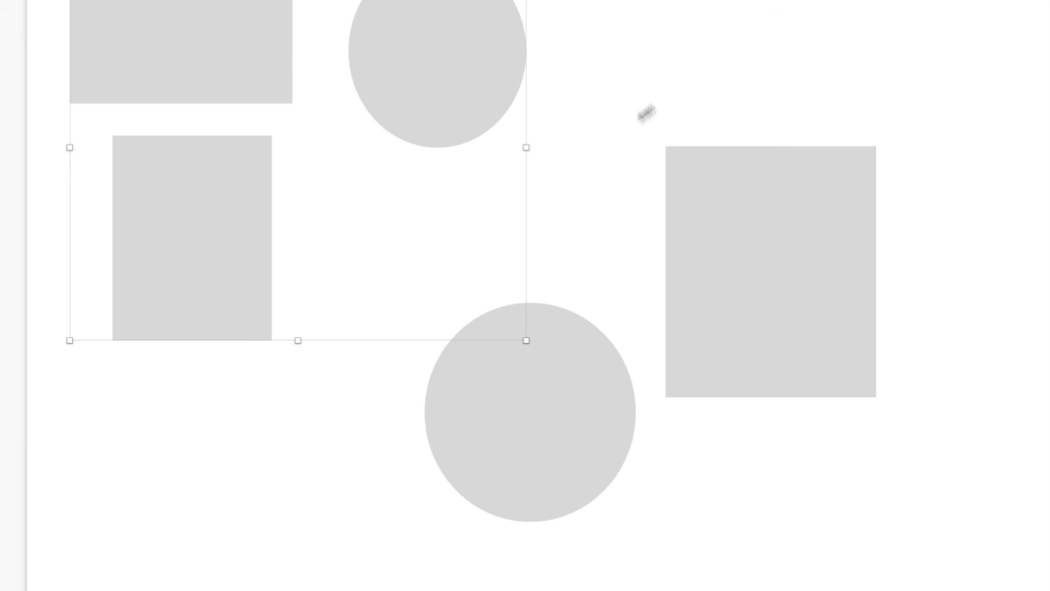